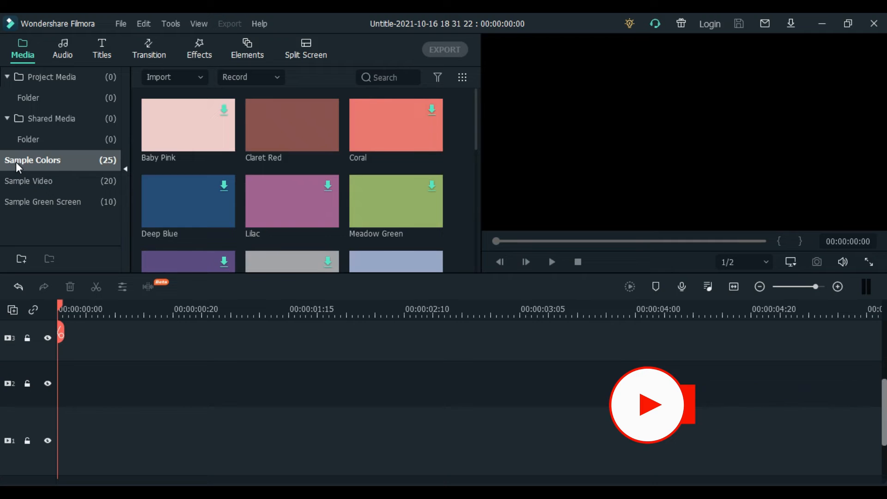
# Search the sample colours for 'Black' and place the Black clip on track 2
pyautogui.click(375, 74)
pyautogui.write('B')
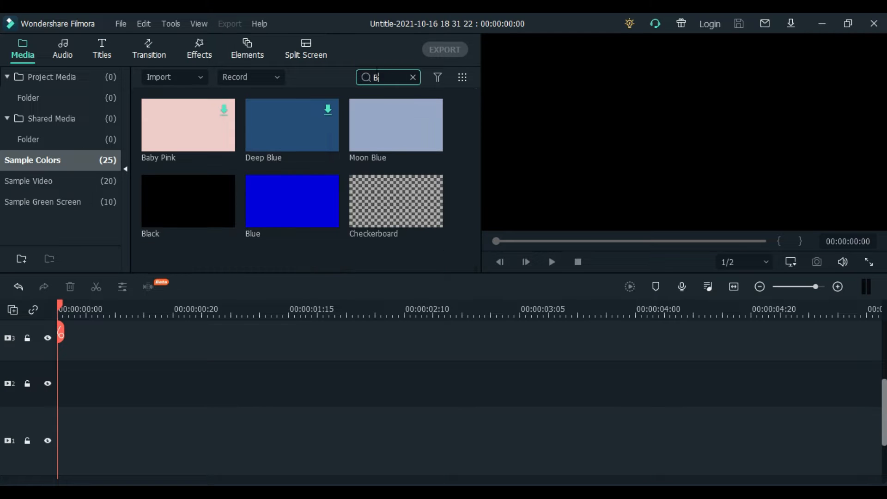
pyautogui.write('l')
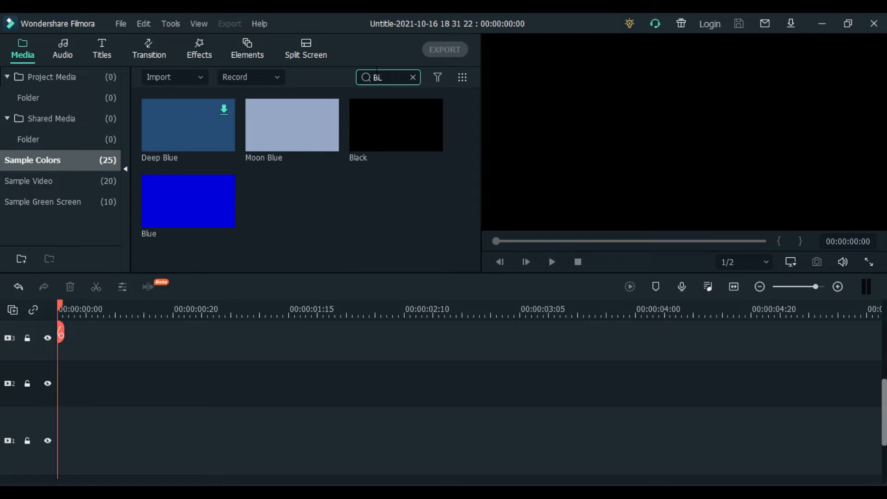
pyautogui.write('a')
pyautogui.moveTo(248, 111); pyautogui.dragTo(117, 404)
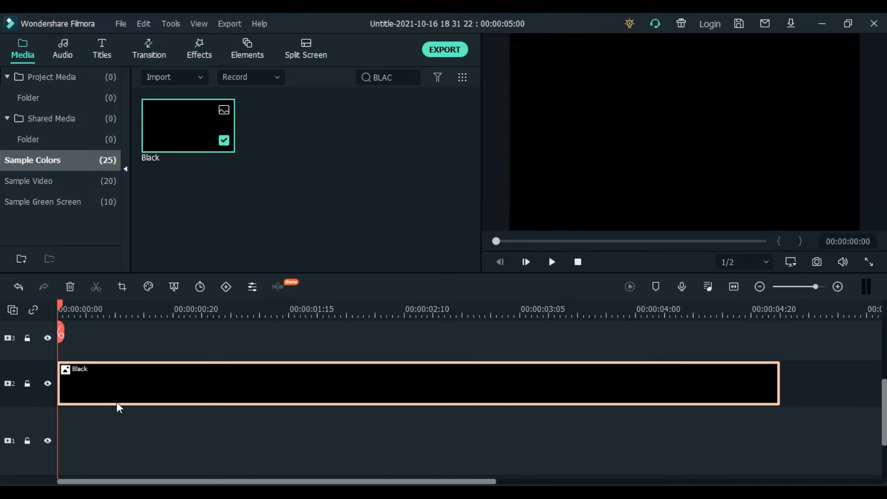
# Add the Default Title to track 3 above the Black clip and open its text settings
pyautogui.click(102, 54)
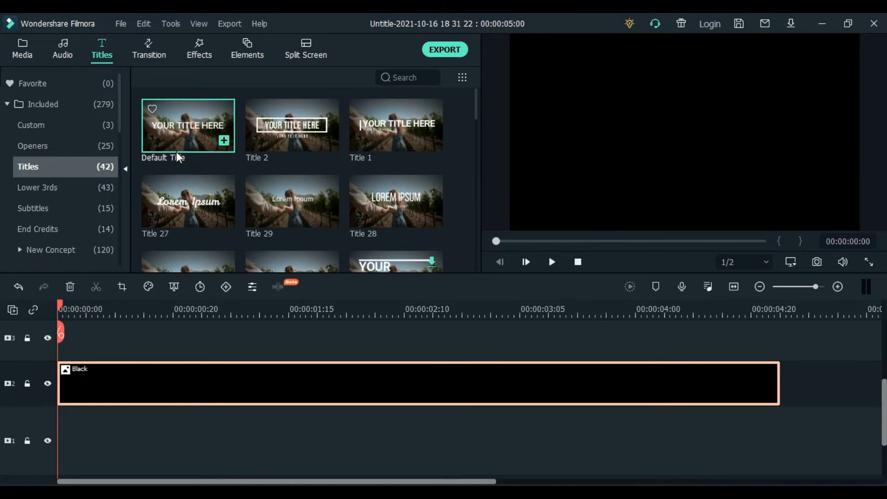
pyautogui.moveTo(184, 143); pyautogui.dragTo(67, 348)
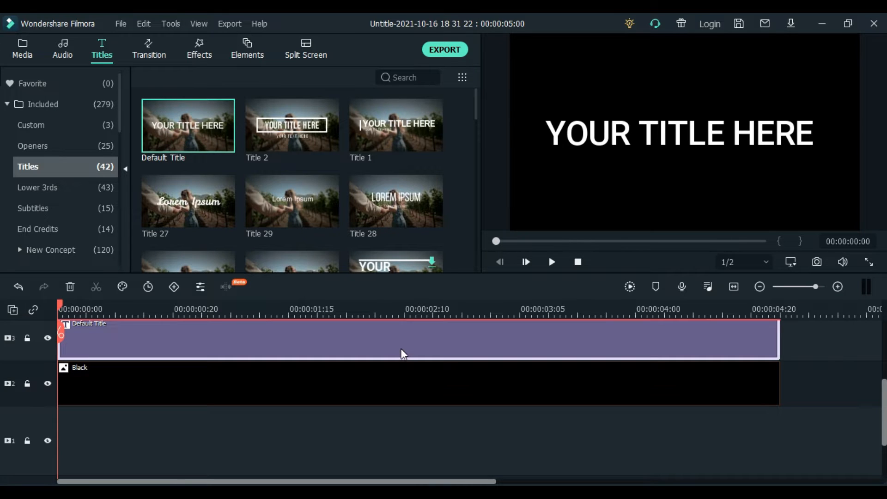
pyautogui.doubleClick(401, 349)
# In the advanced text editor, replace the title text with 'THE EDITOR CHOICE'
pyautogui.click(402, 266)
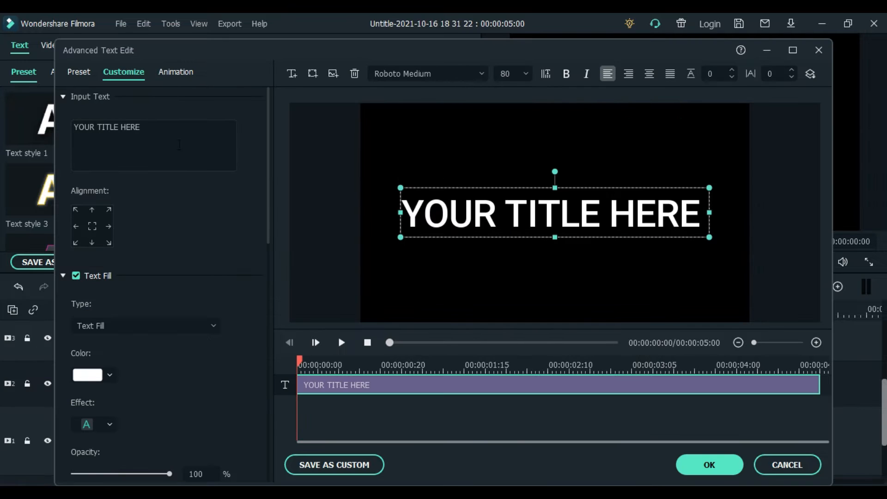
pyautogui.moveTo(158, 130); pyautogui.dragTo(68, 134)
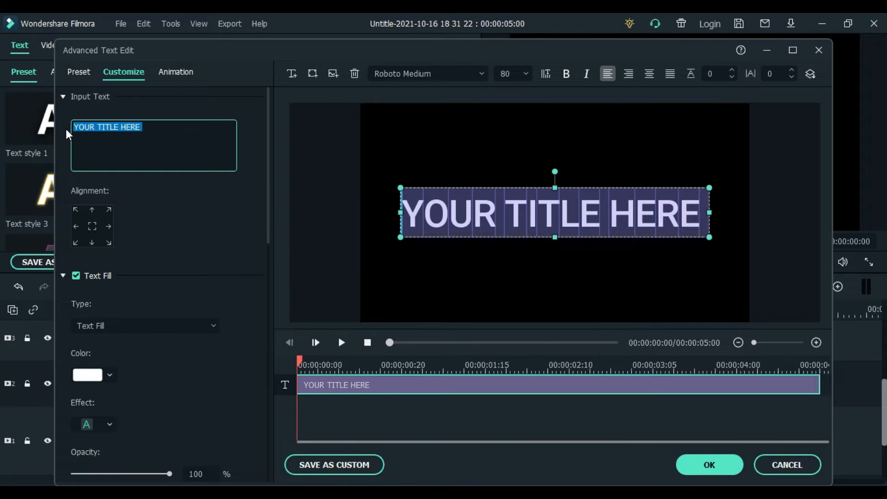
pyautogui.write('THE EDITOR C')
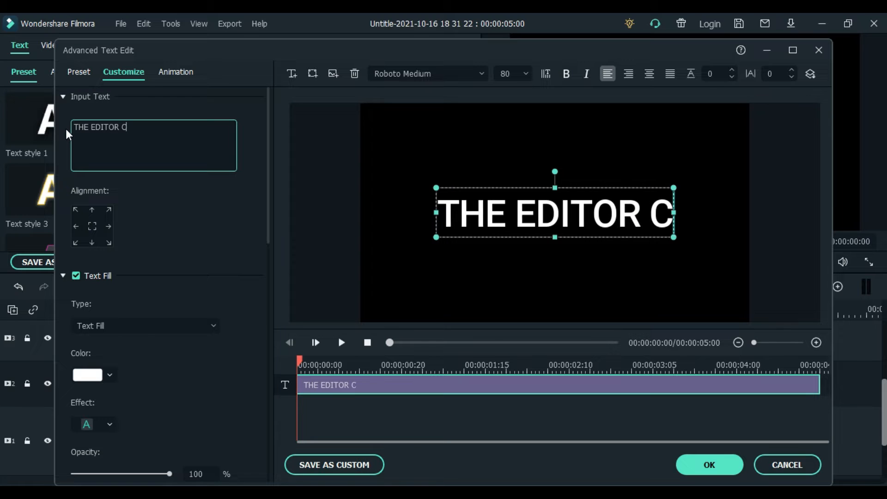
pyautogui.write('HOICE')
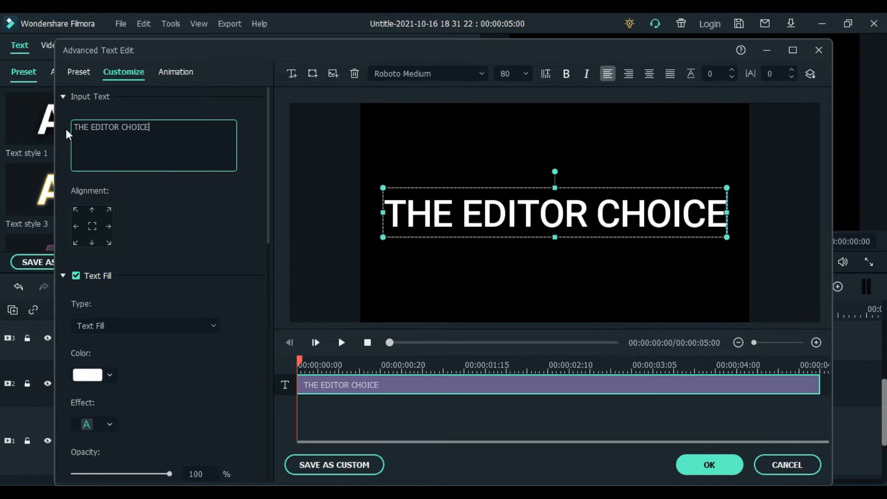
# Set the title font to Impact at size 125 and confirm the changes
pyautogui.click(445, 74)
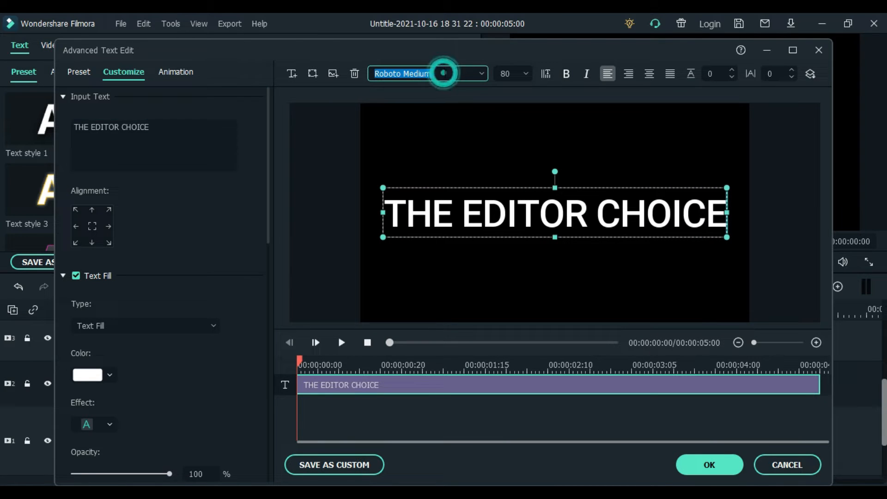
pyautogui.write('IMPAct')
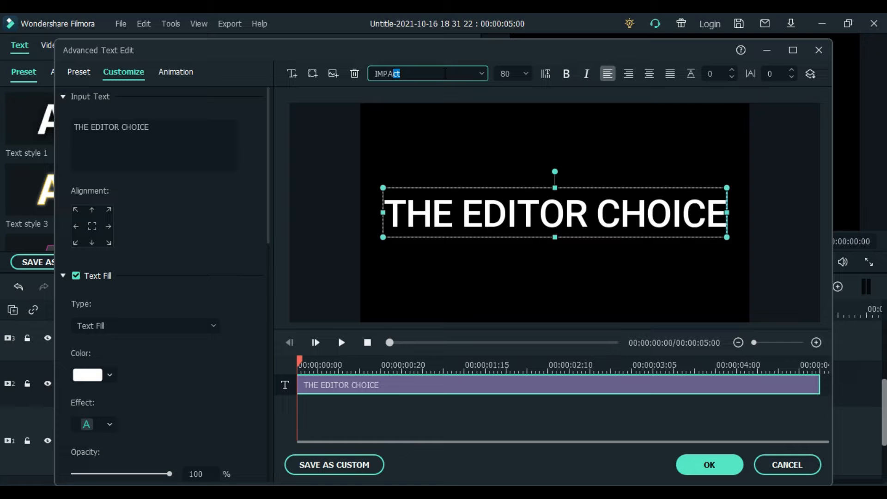
pyautogui.press('Return')
pyautogui.click(523, 74)
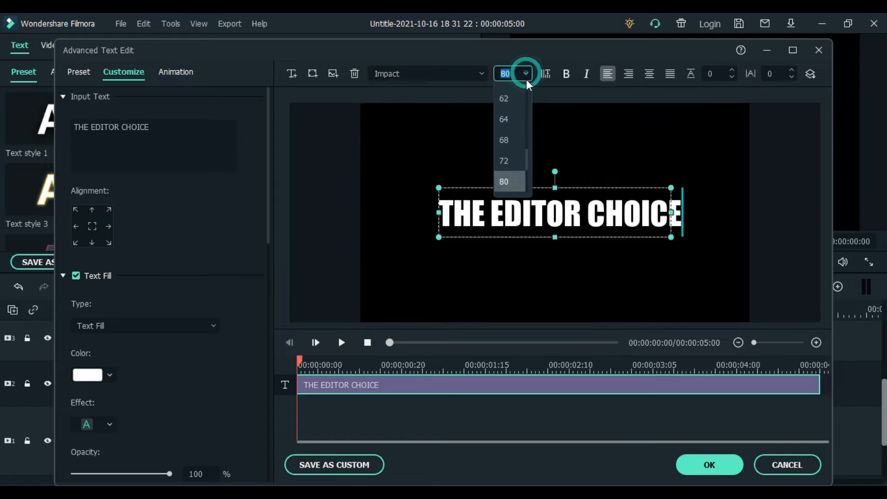
pyautogui.click(514, 181)
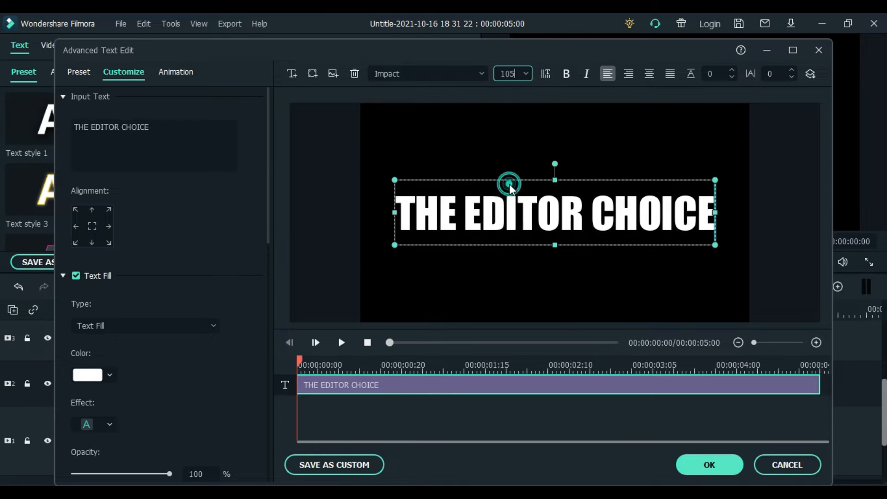
pyautogui.click(526, 76)
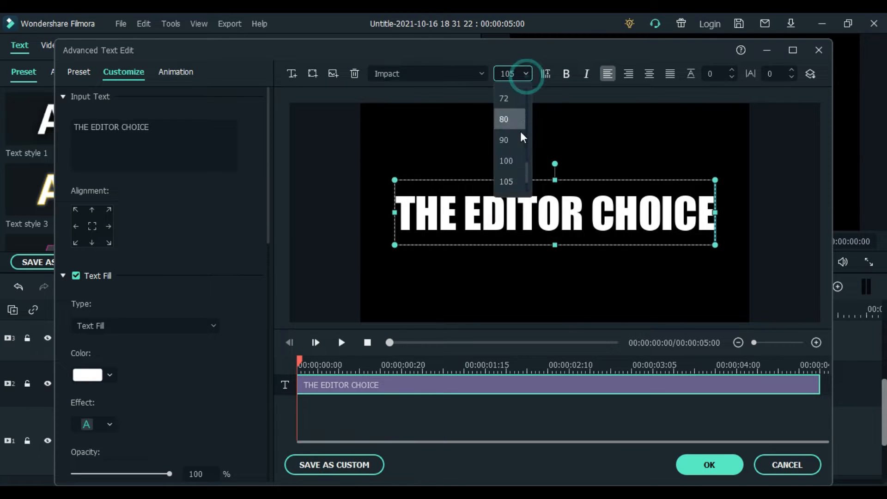
pyautogui.scroll(-2, 514, 181)
pyautogui.click(513, 180)
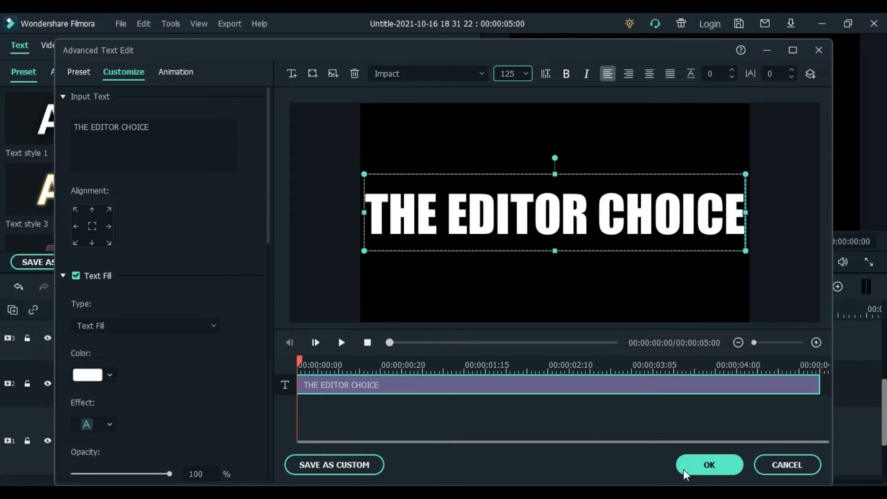
pyautogui.click(713, 465)
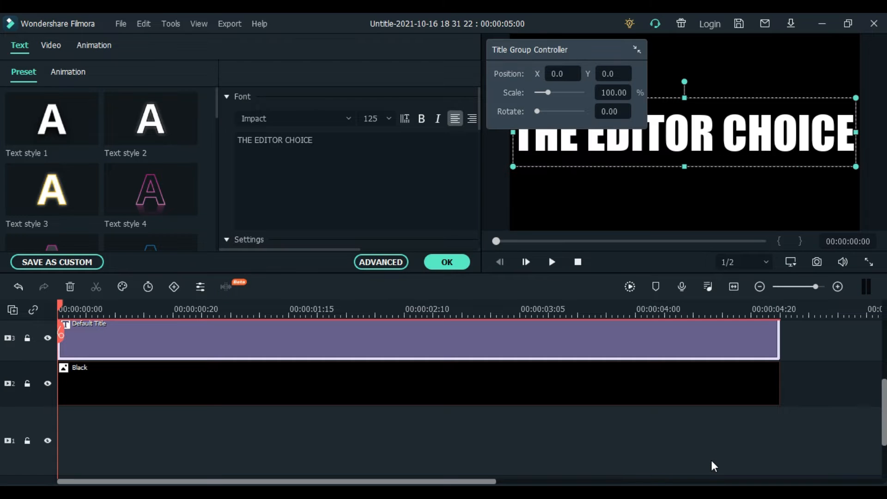
# Close the text settings and save a snapshot still of the title
pyautogui.click(436, 266)
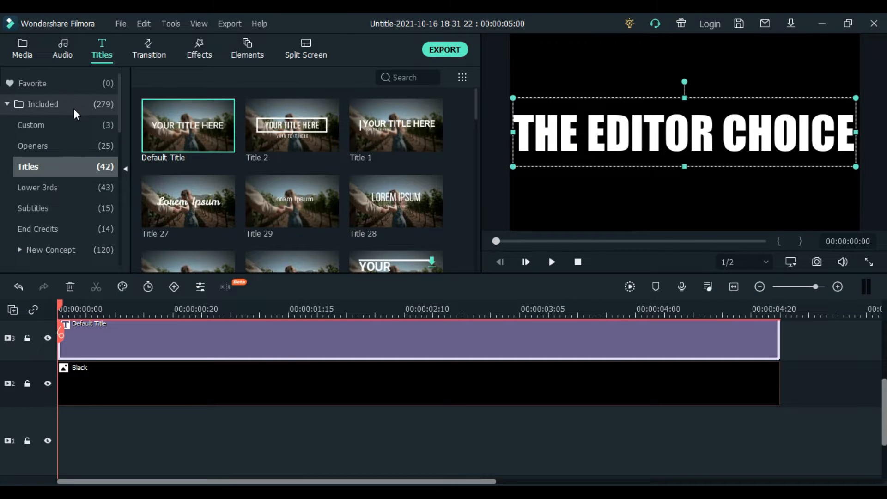
pyautogui.click(59, 105)
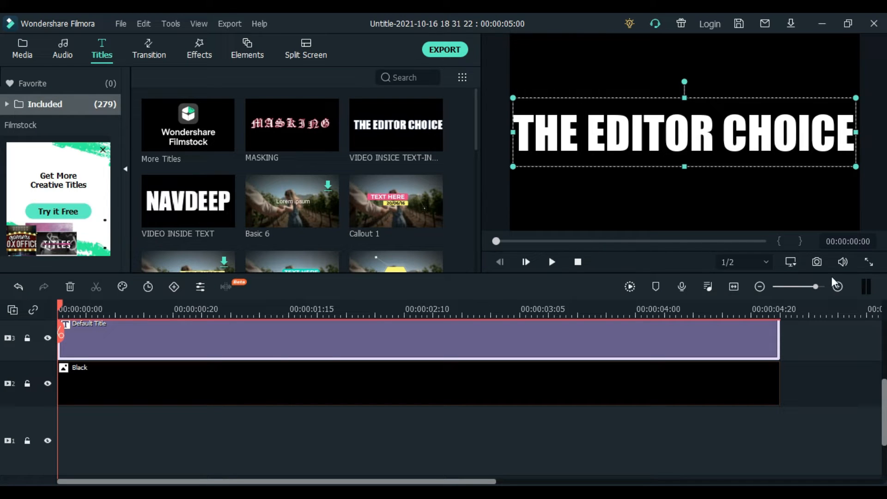
pyautogui.click(817, 262)
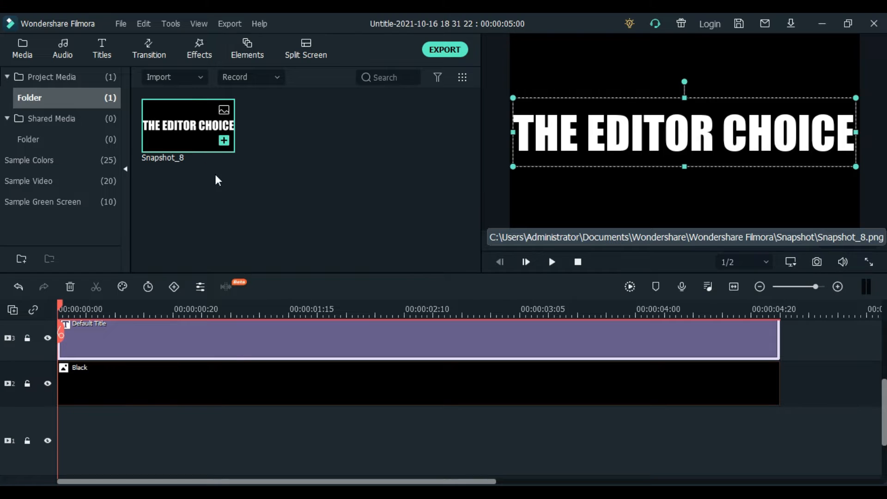
# Delete both the title and Black clips from the timeline
pyautogui.click(230, 352)
pyautogui.click(212, 373)
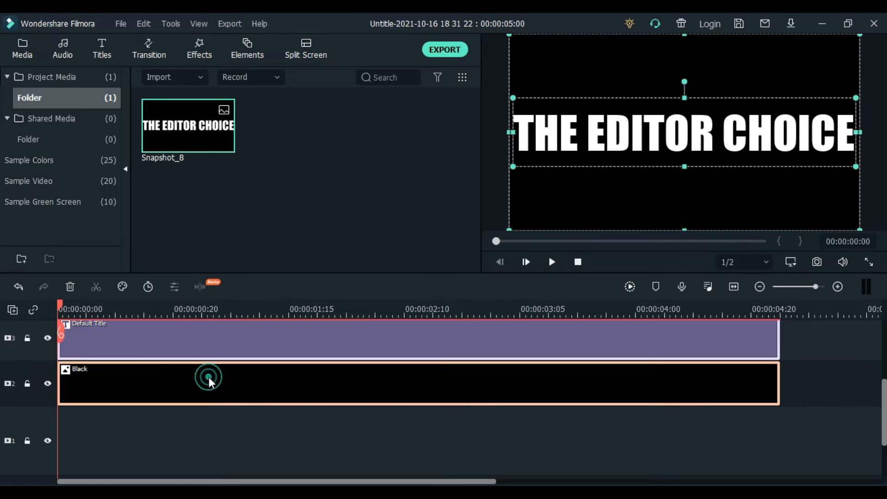
pyautogui.click(70, 287)
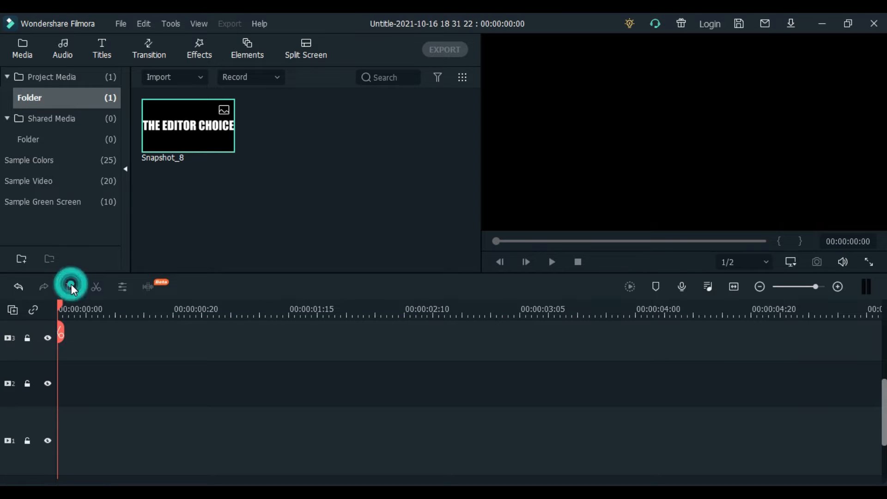
# Place Snapshot_8 on the timeline and custom-crop it to 1920 x 543, keeping the lettering's upper half
pyautogui.moveTo(204, 138); pyautogui.dragTo(65, 359)
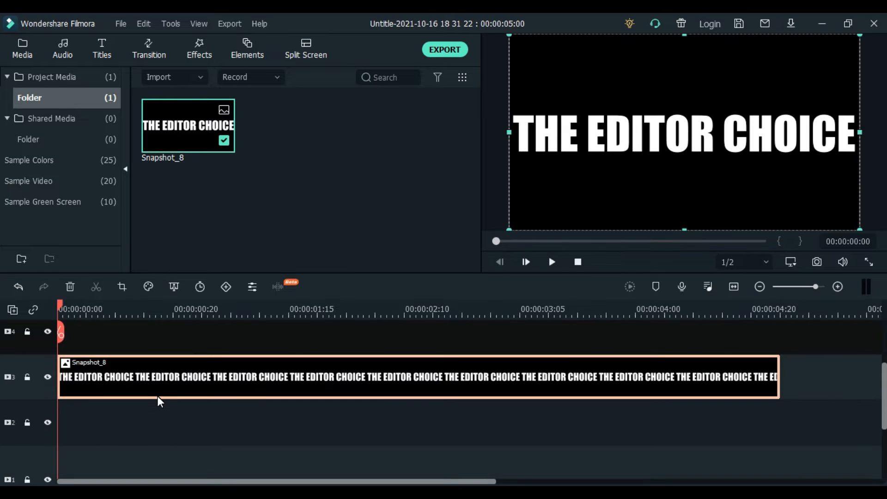
pyautogui.click(123, 287)
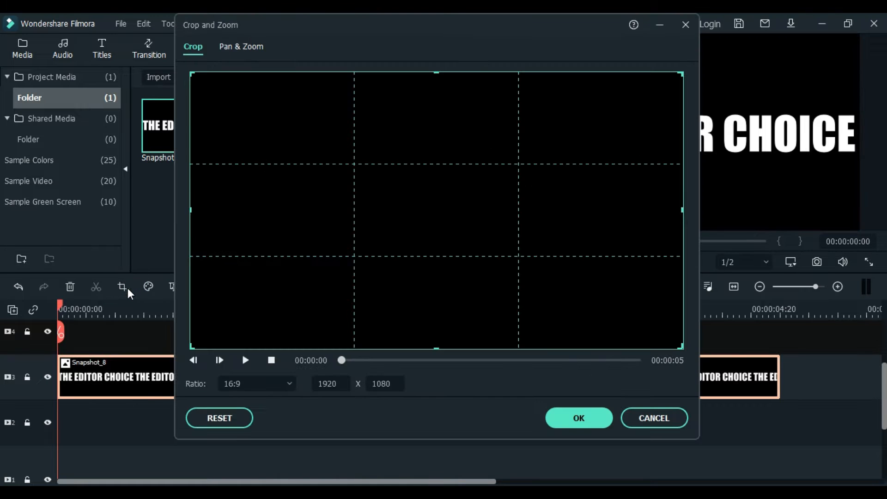
pyautogui.click(290, 385)
pyautogui.click(257, 362)
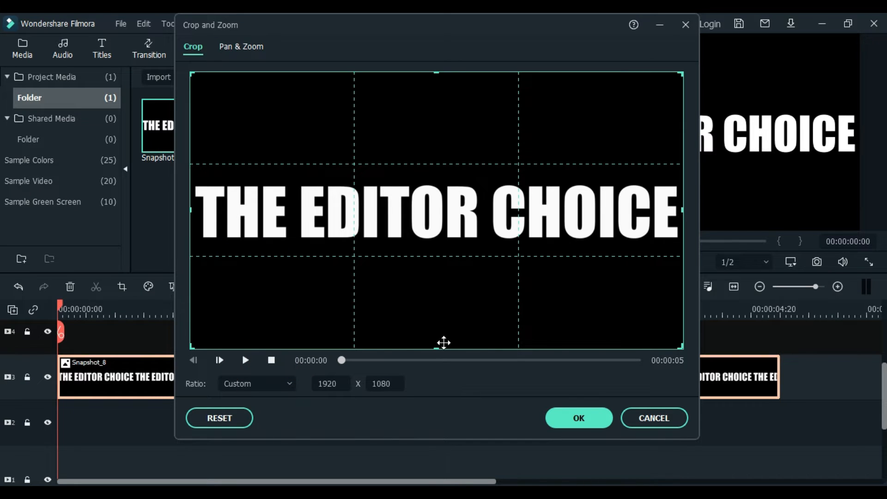
pyautogui.moveTo(437, 348); pyautogui.dragTo(446, 210)
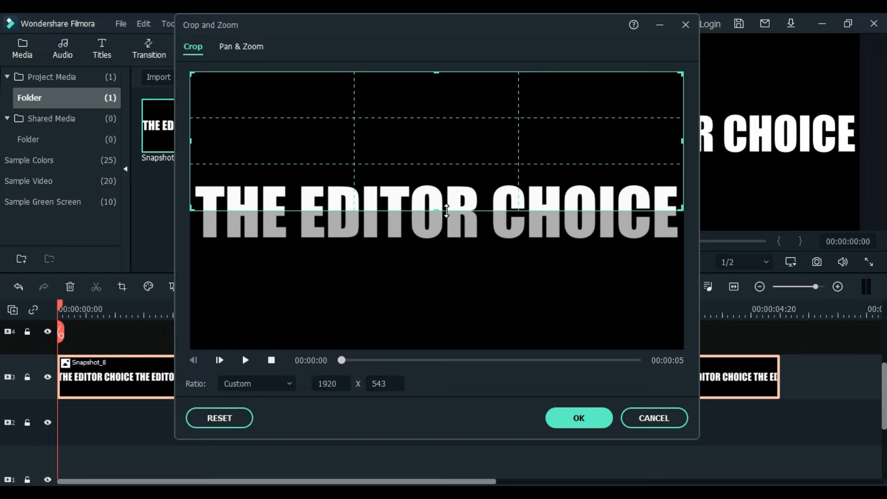
pyautogui.click(579, 419)
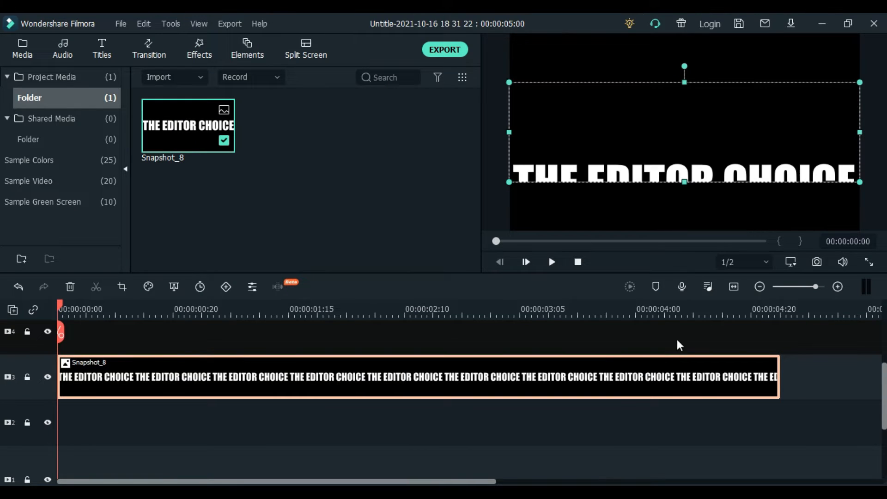
# Raise the cropped top-half lettering in the frame and capture it as Snapshot_9
pyautogui.click(643, 200)
pyautogui.click(651, 163)
pyautogui.moveTo(653, 153); pyautogui.dragTo(653, 101)
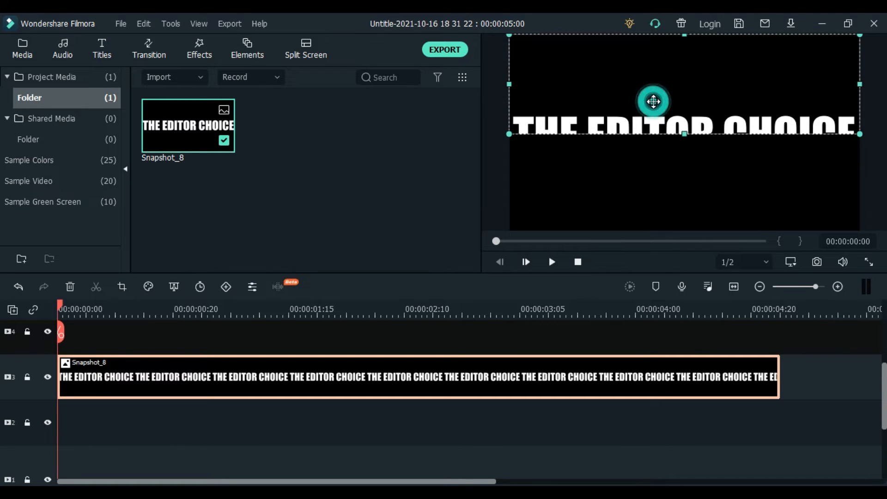
pyautogui.click(647, 165)
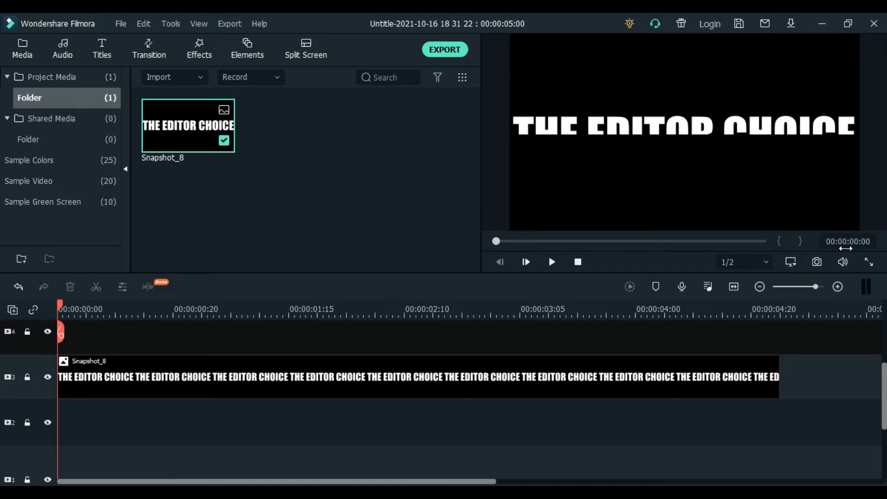
pyautogui.click(820, 265)
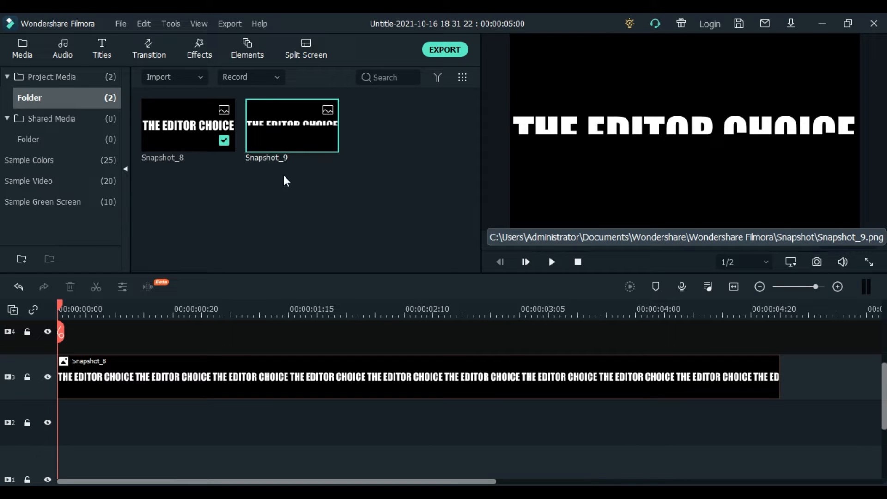
pyautogui.click(190, 375)
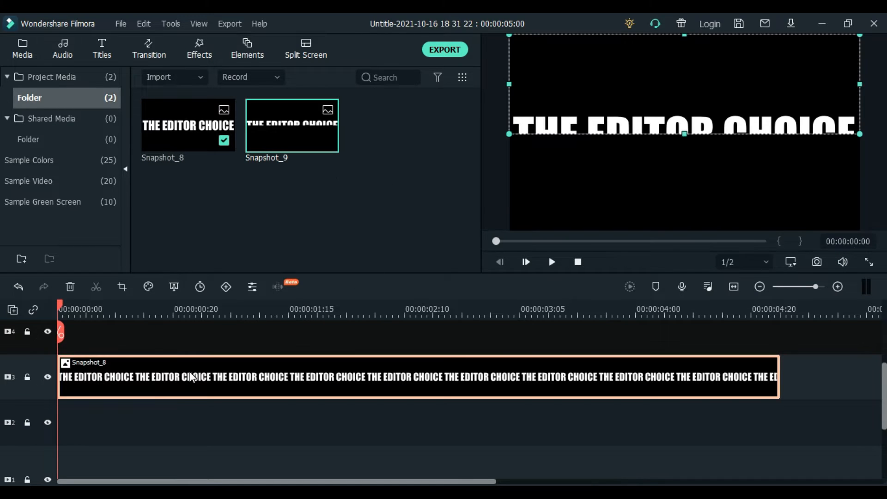
# Recrop Snapshot_8 to the lettering's lower half and move it lower in the frame
pyautogui.click(121, 287)
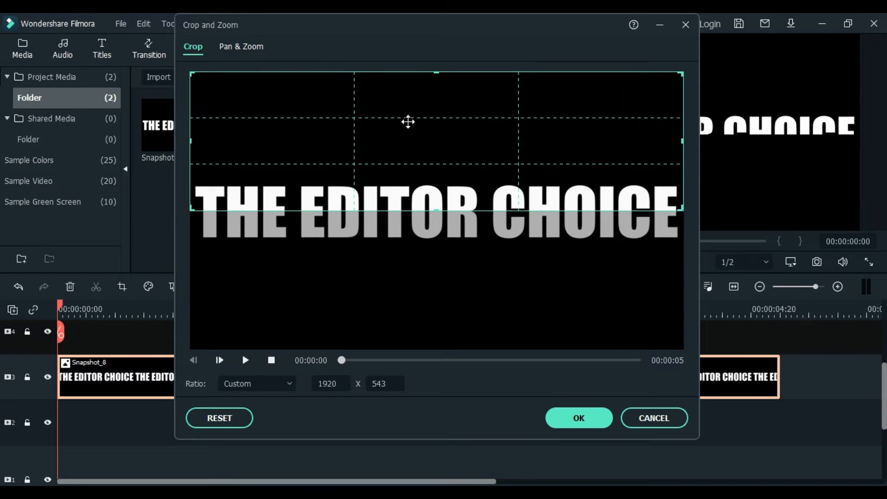
pyautogui.moveTo(410, 115); pyautogui.dragTo(418, 254)
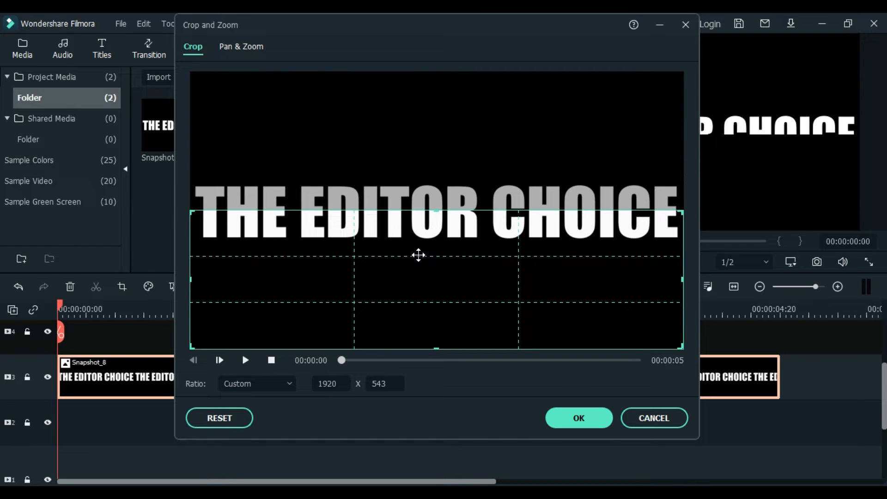
pyautogui.click(592, 417)
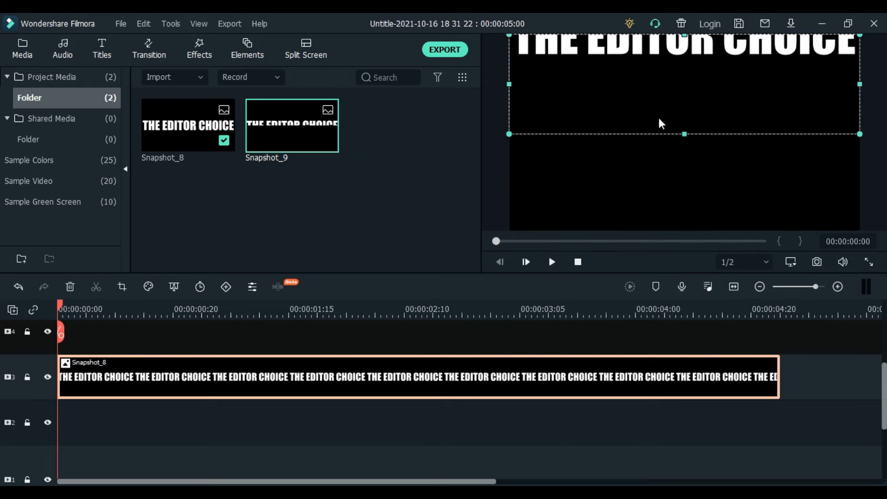
pyautogui.moveTo(645, 84); pyautogui.dragTo(650, 173)
# Capture the lower-half lettering as Snapshot_10, then delete Snapshot_8 from the timeline
pyautogui.click(647, 104)
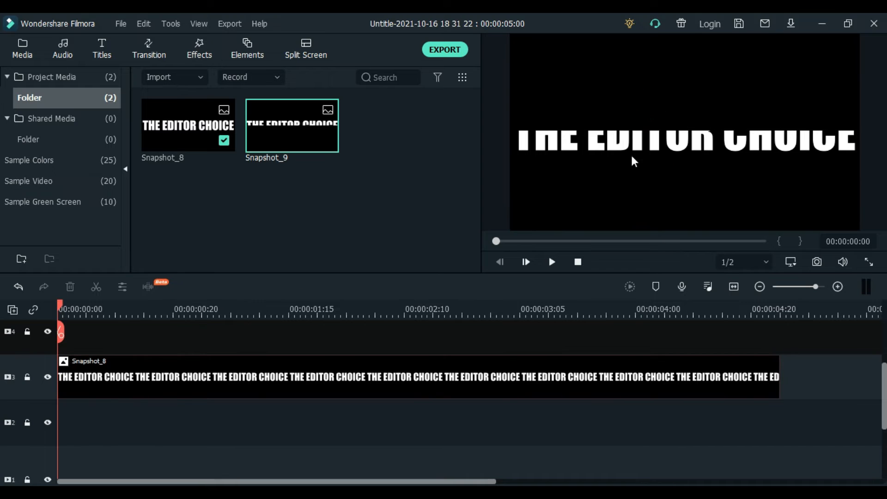
pyautogui.click(817, 262)
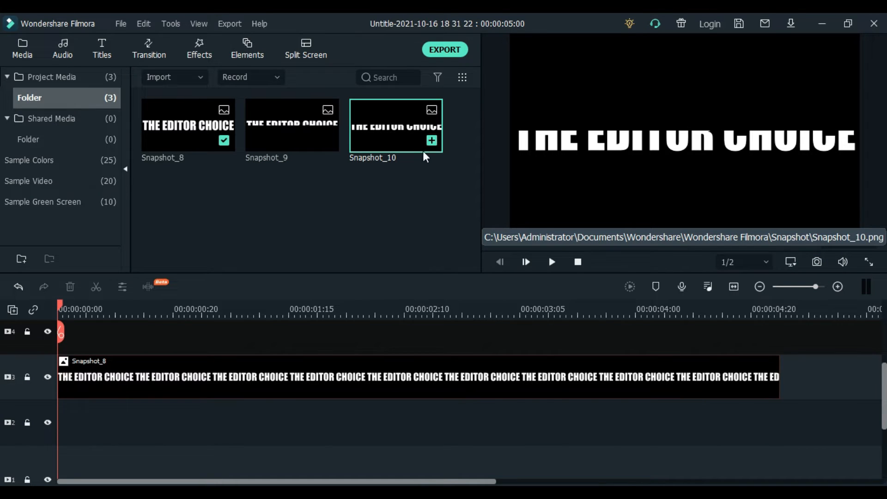
pyautogui.click(375, 376)
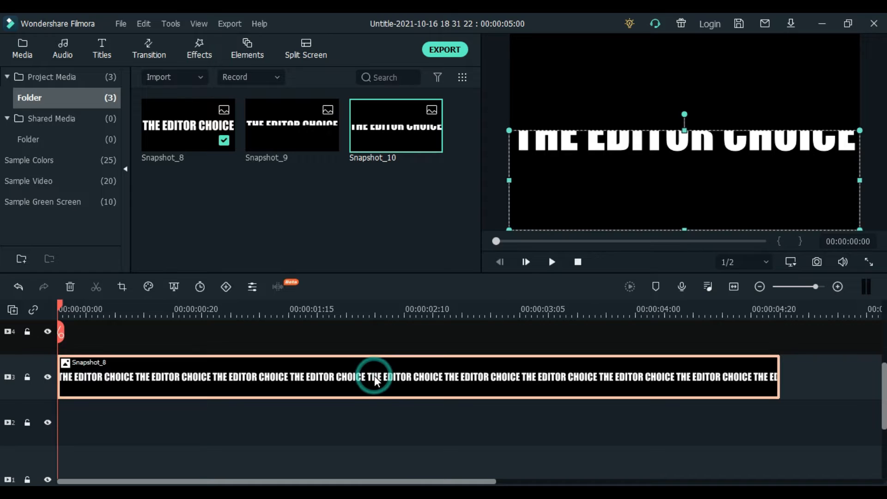
pyautogui.press('Delete')
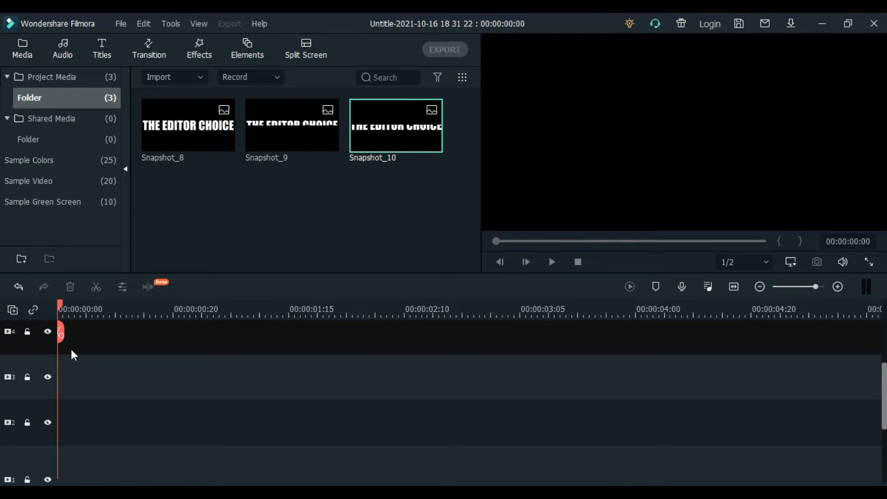
# Put Snapshot_9 on track 3 and Snapshot_10 on track 2, hiding track 2
pyautogui.moveTo(286, 135); pyautogui.dragTo(60, 381)
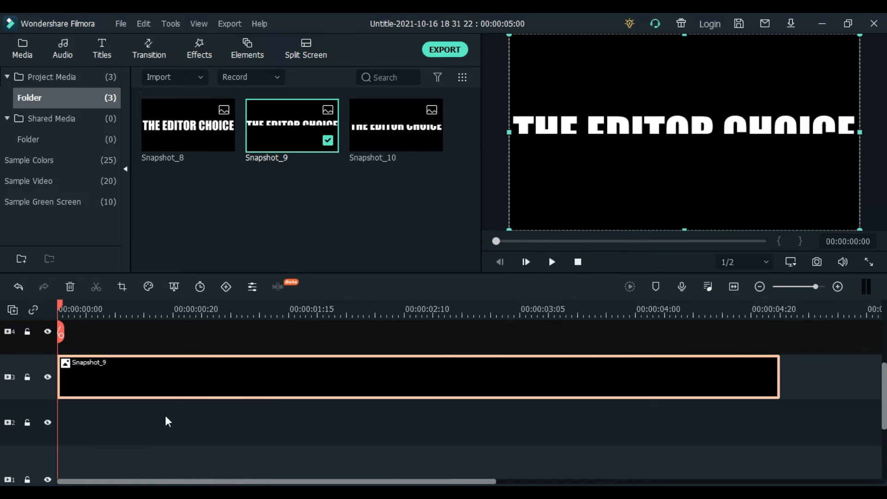
pyautogui.moveTo(406, 147); pyautogui.dragTo(68, 437)
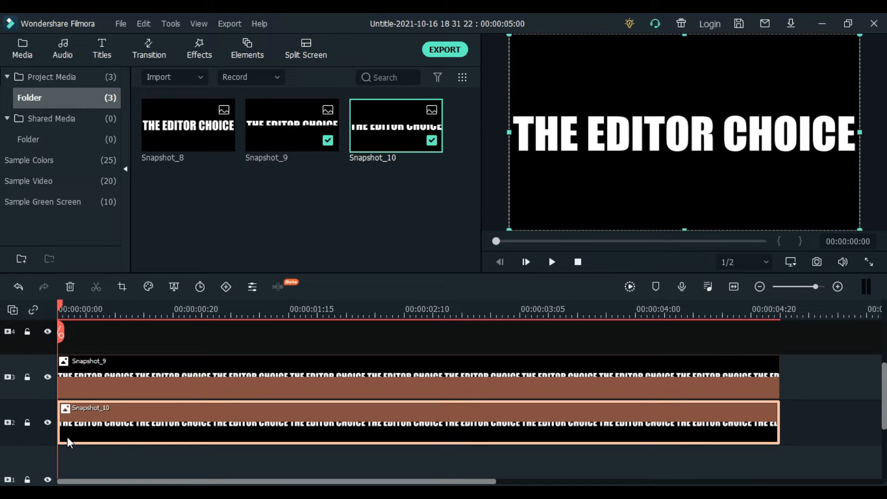
pyautogui.click(47, 422)
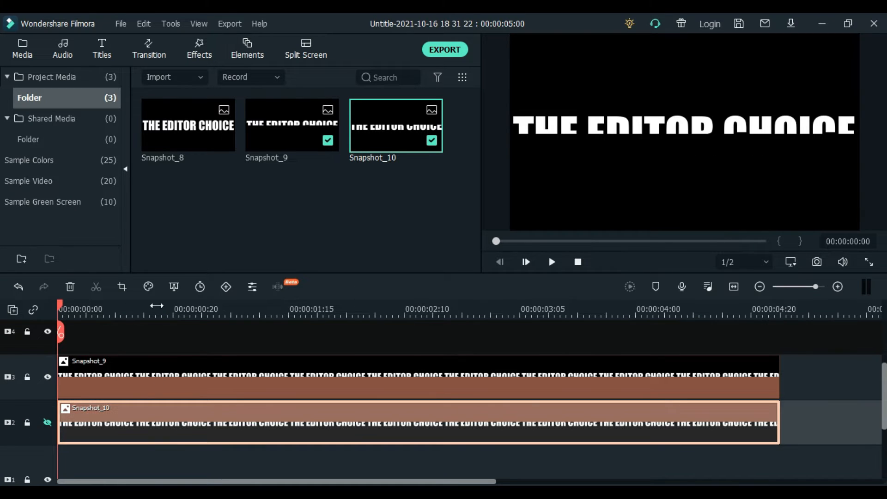
pyautogui.doubleClick(134, 370)
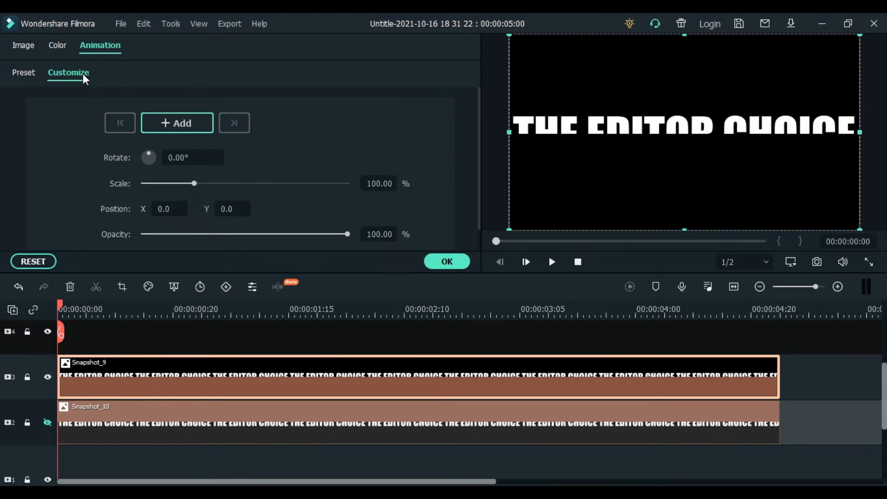
# Add a start keyframe to Snapshot_9 with the lettering slid left to X -534
pyautogui.moveTo(63, 303); pyautogui.dragTo(65, 307)
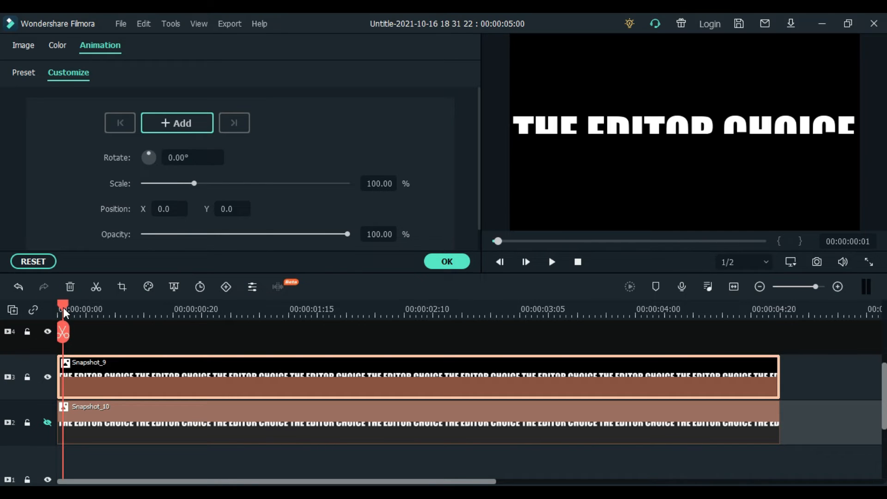
pyautogui.click(162, 120)
pyautogui.hotkey('ctrl', 'z')
pyautogui.click(185, 123)
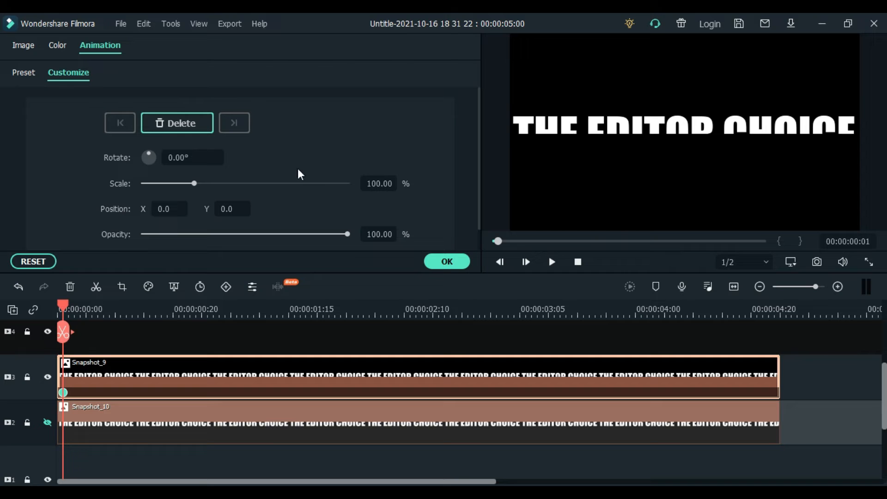
pyautogui.moveTo(174, 213); pyautogui.dragTo(50, 212)
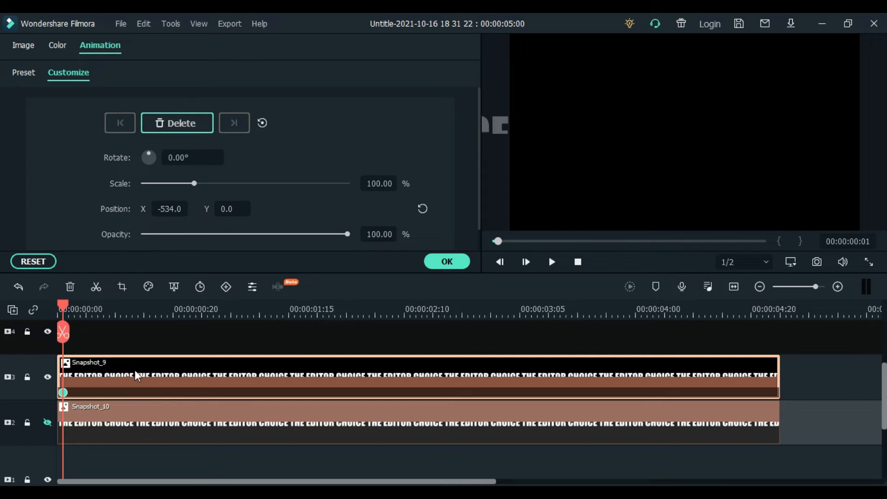
# Add an end keyframe with X reset to 0.0 and play back the slide
pyautogui.moveTo(65, 306); pyautogui.dragTo(779, 355)
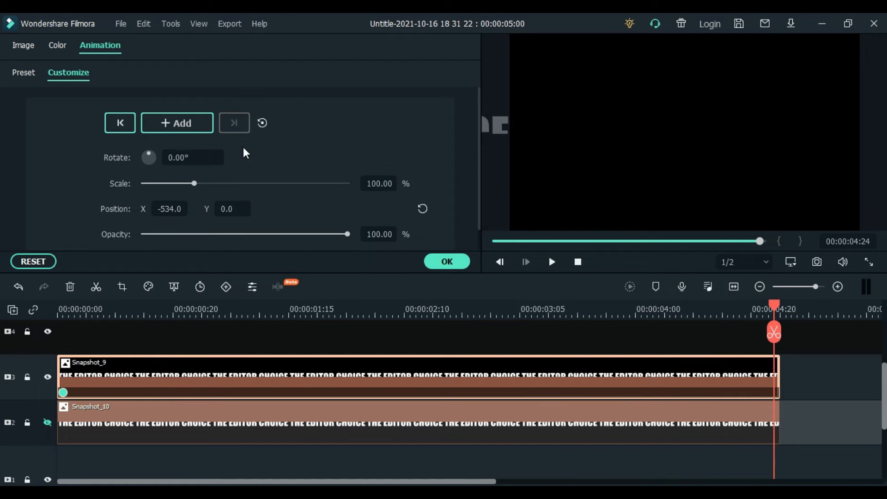
pyautogui.click(176, 125)
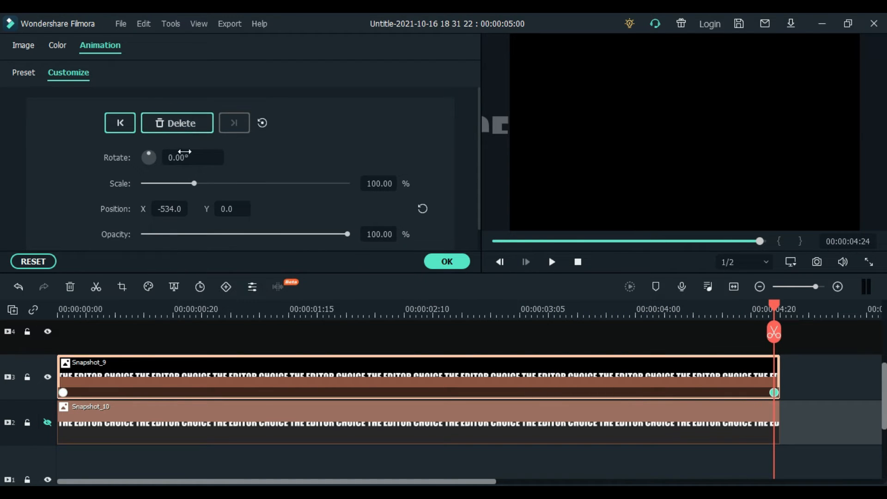
pyautogui.click(423, 209)
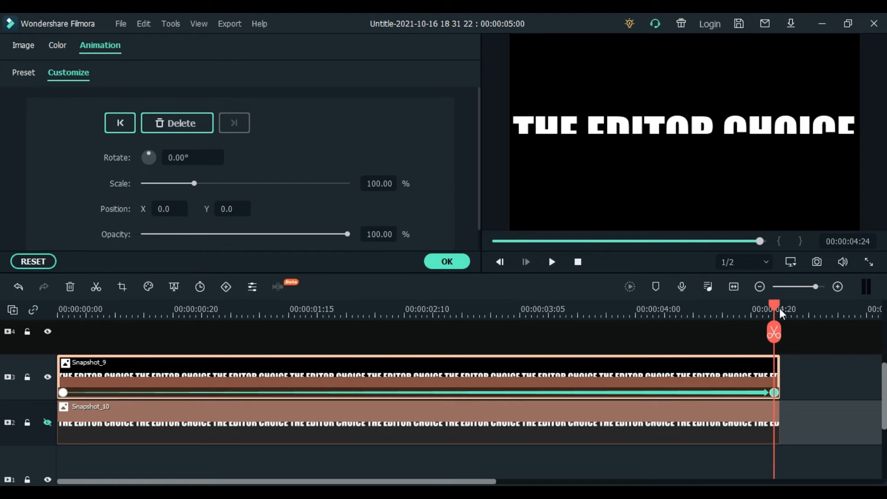
pyautogui.moveTo(773, 303); pyautogui.dragTo(704, 306)
pyautogui.moveTo(588, 317); pyautogui.dragTo(61, 332)
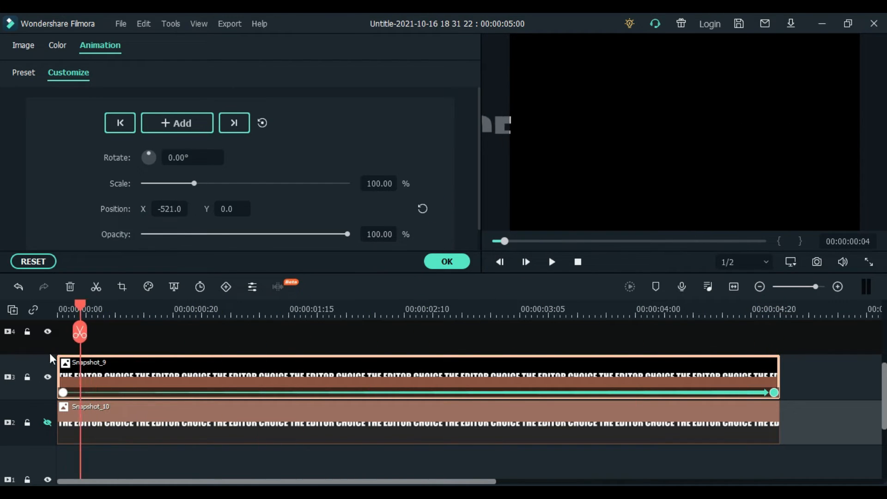
pyautogui.click(552, 261)
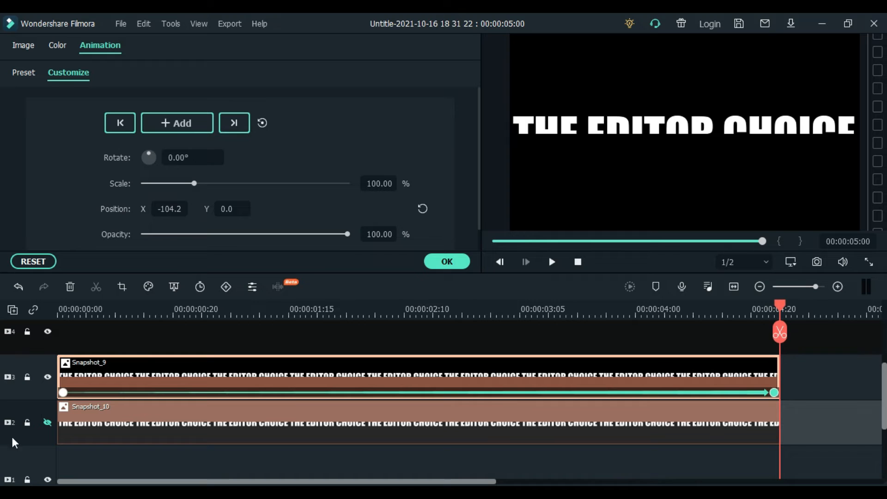
# Unhide track 2, return the playhead to the start, and select Snapshot_10
pyautogui.click(48, 424)
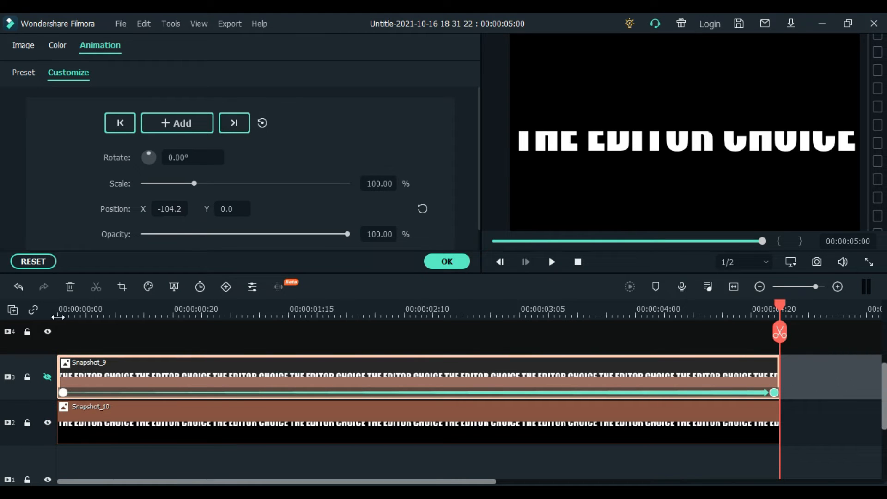
pyautogui.click(58, 317)
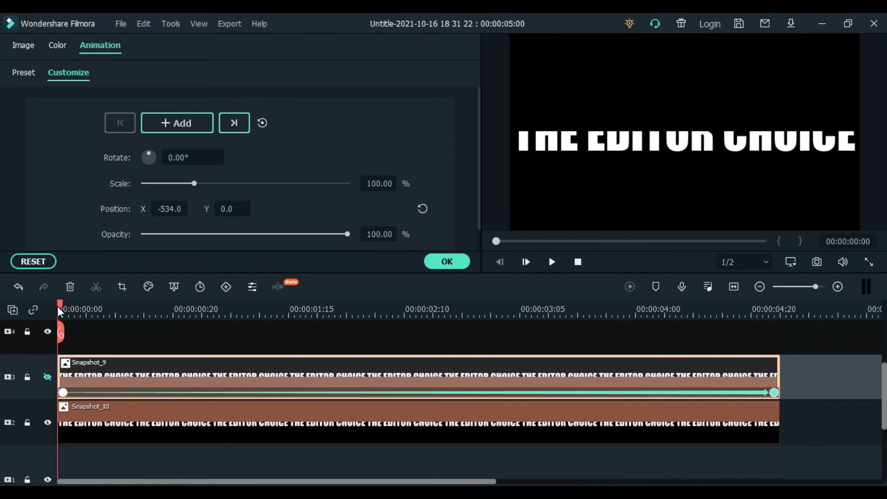
pyautogui.click(65, 309)
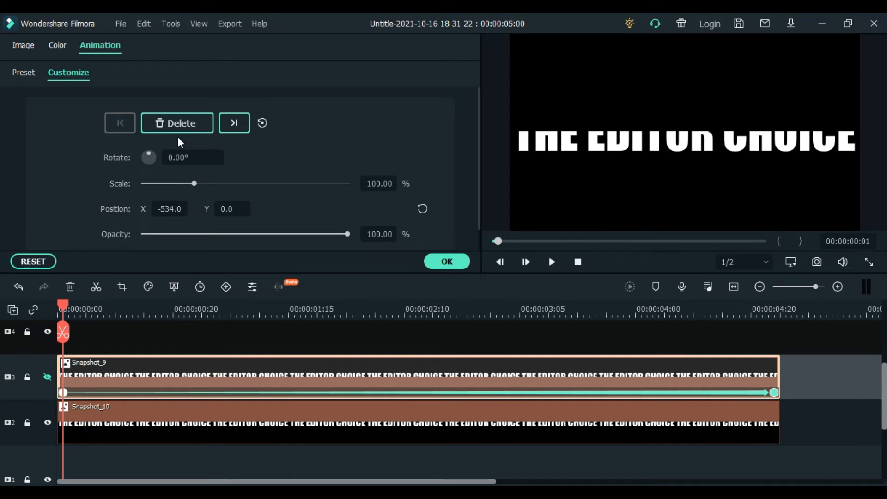
pyautogui.click(67, 414)
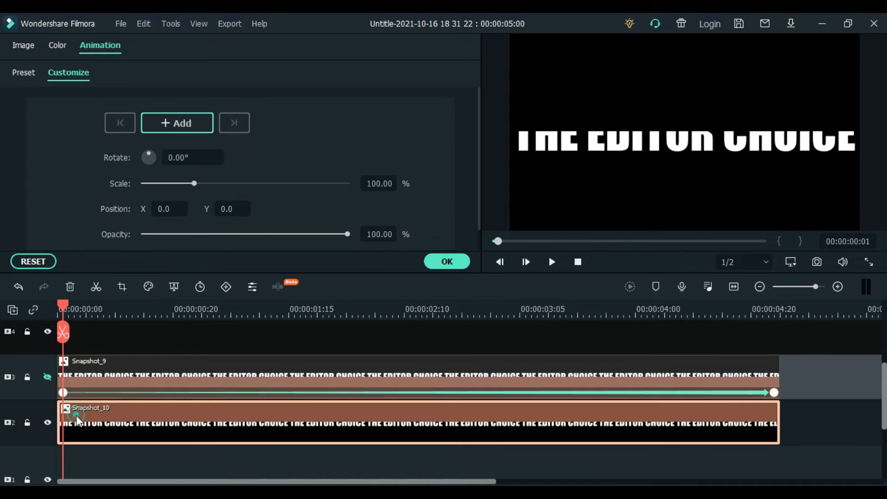
# Keyframe Snapshot_10 to slide from Position X 528.0 at its start to 0.0 at its end
pyautogui.click(183, 124)
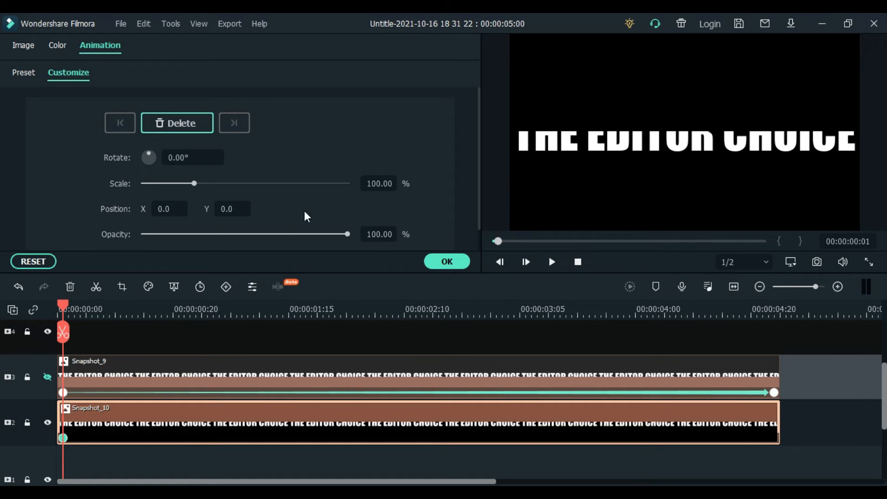
pyautogui.moveTo(163, 210); pyautogui.dragTo(406, 210)
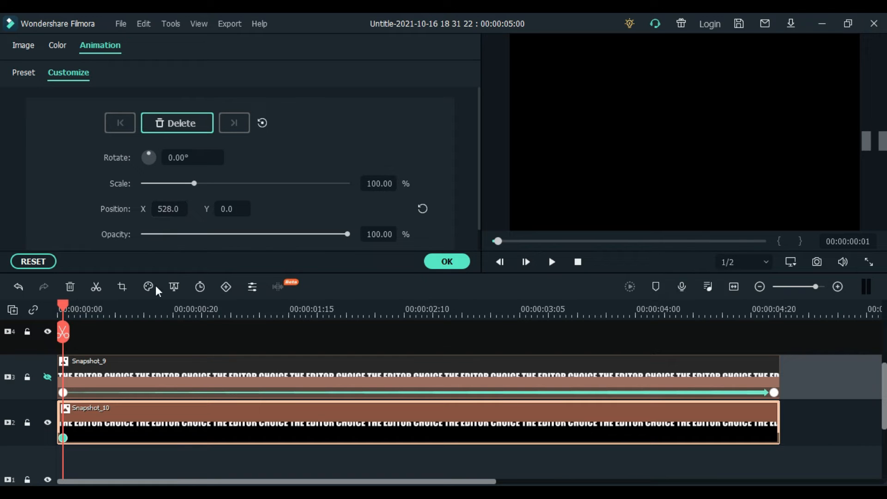
pyautogui.moveTo(62, 305); pyautogui.dragTo(780, 411)
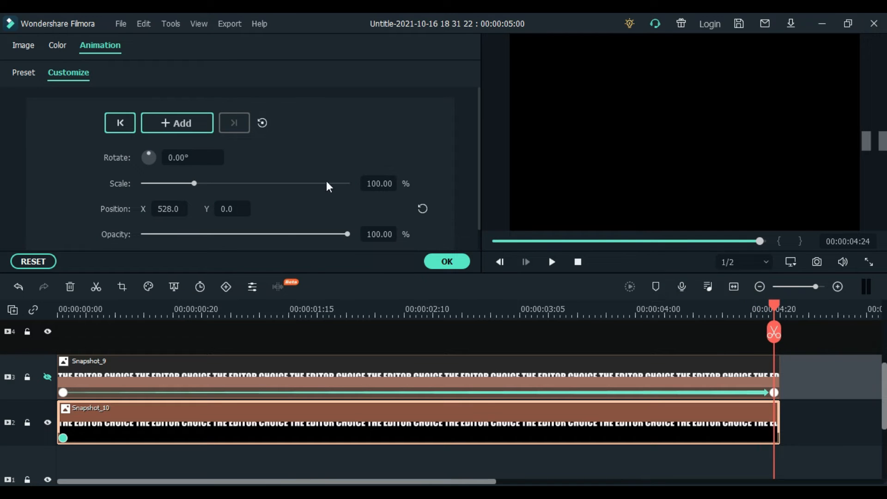
pyautogui.click(178, 123)
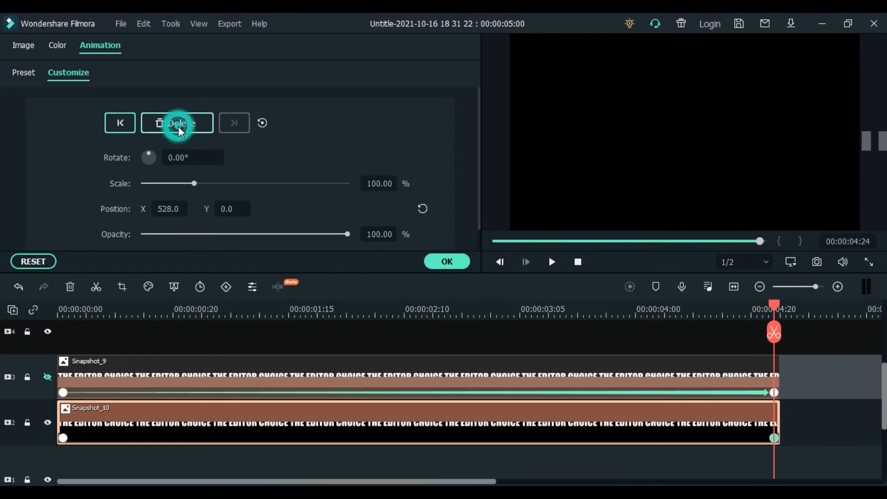
pyautogui.click(422, 208)
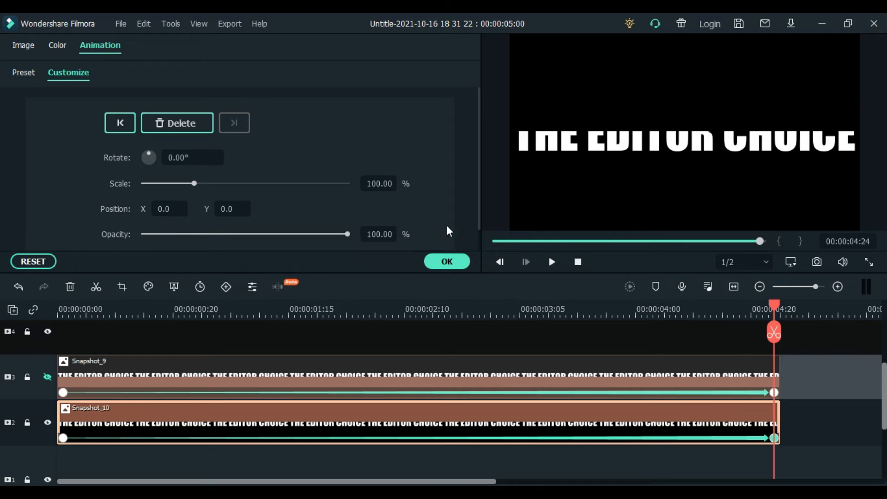
# Play back both sliding halves from the start of the timeline
pyautogui.moveTo(778, 298); pyautogui.dragTo(61, 398)
pyautogui.click(550, 264)
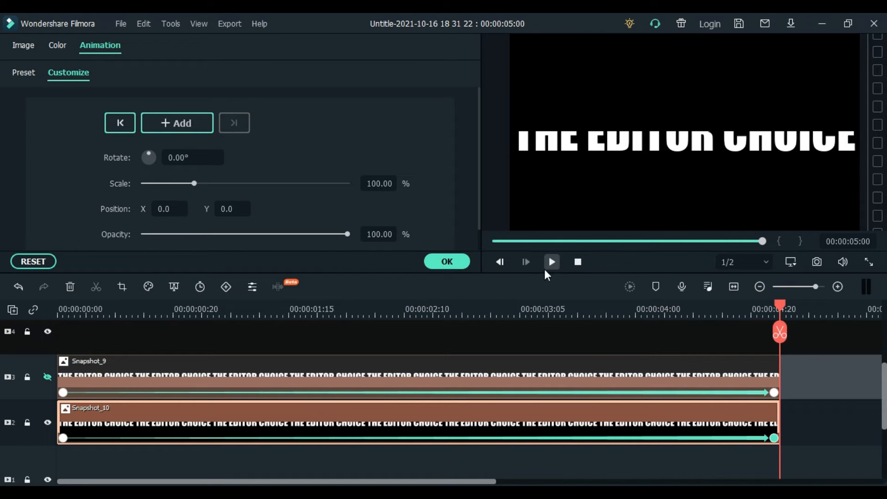
pyautogui.doubleClick(276, 418)
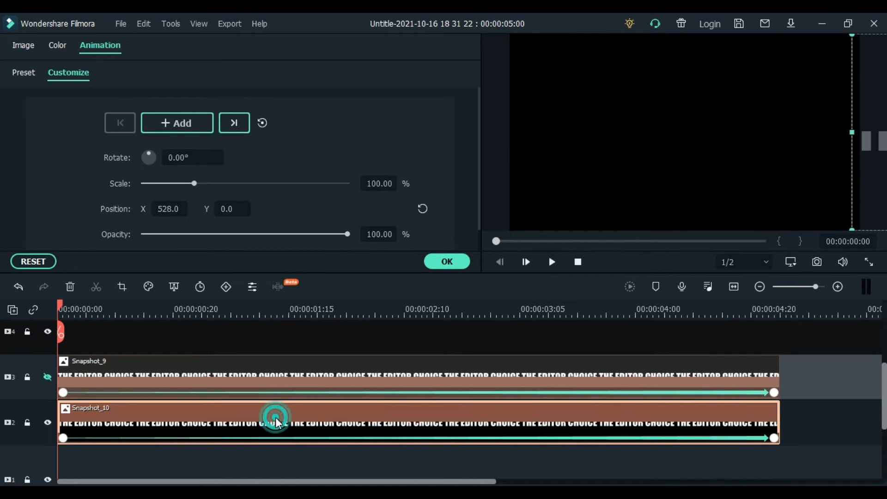
# Tint Snapshot_10's lettering cyan with the Cool Max advanced colour correction preset
pyautogui.click(59, 50)
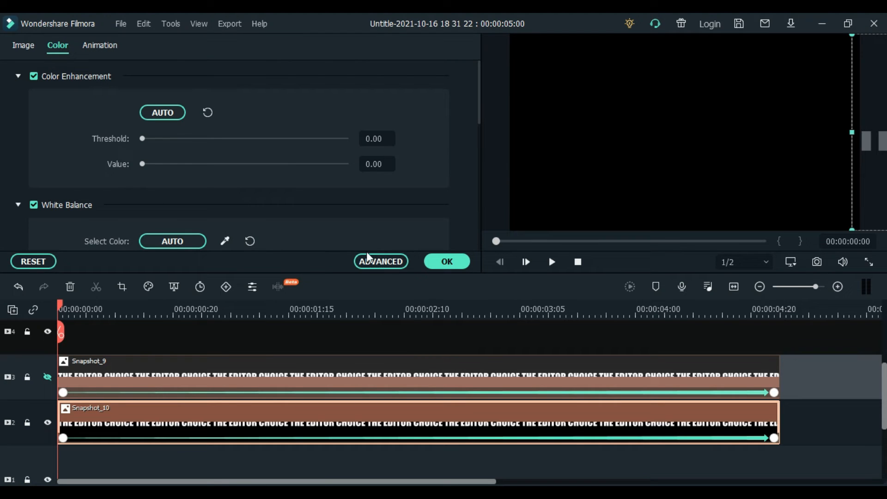
pyautogui.click(369, 263)
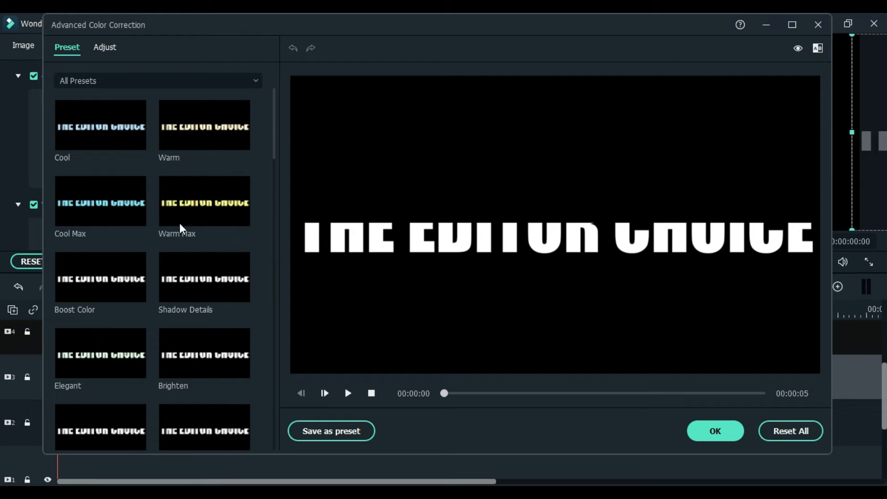
pyautogui.click(121, 201)
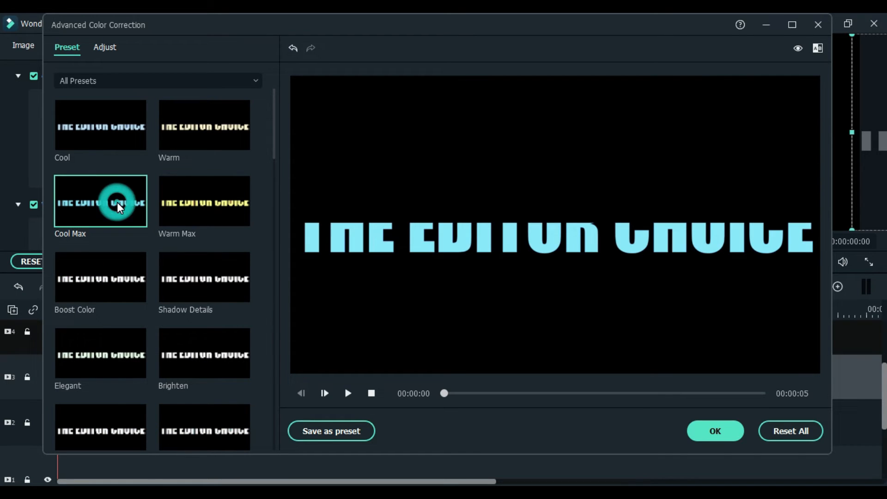
pyautogui.click(724, 432)
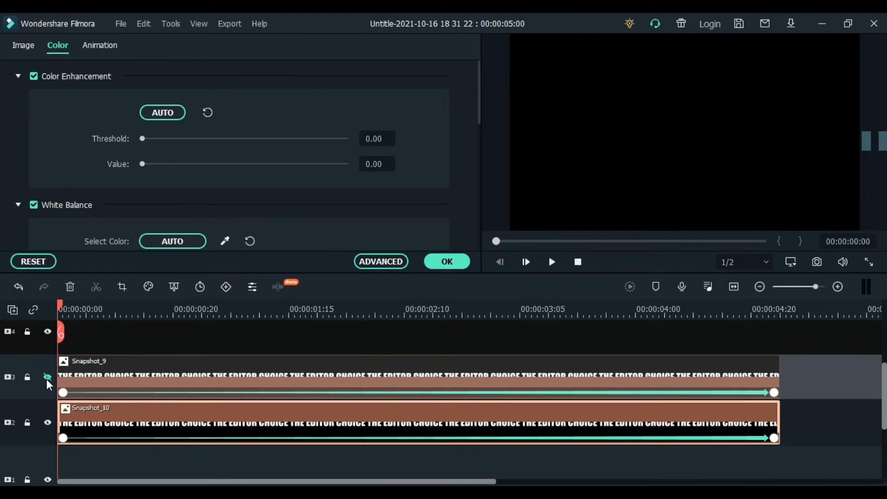
# Unhide track 3, render a preview, and play the project full screen from the start
pyautogui.click(48, 377)
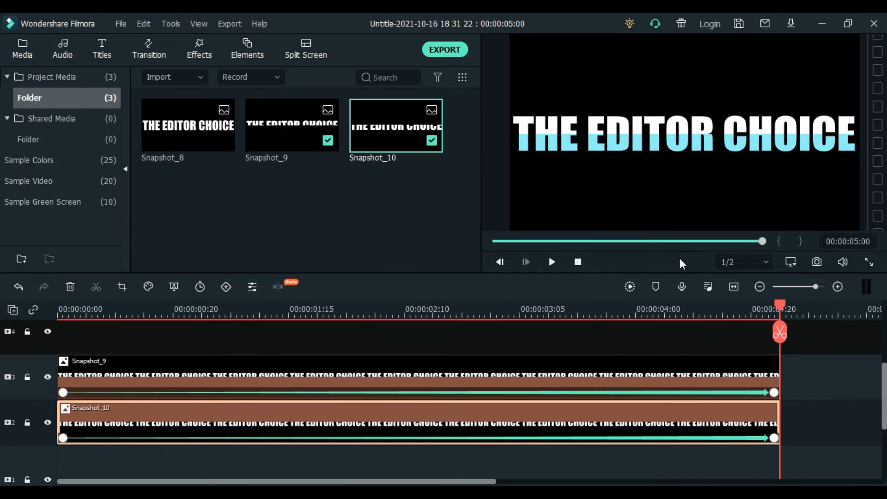
pyautogui.click(629, 288)
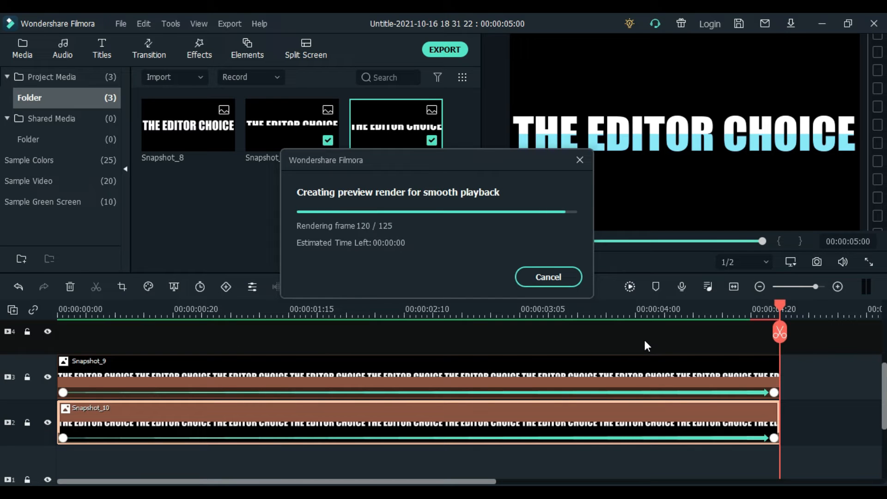
pyautogui.moveTo(790, 313); pyautogui.dragTo(65, 424)
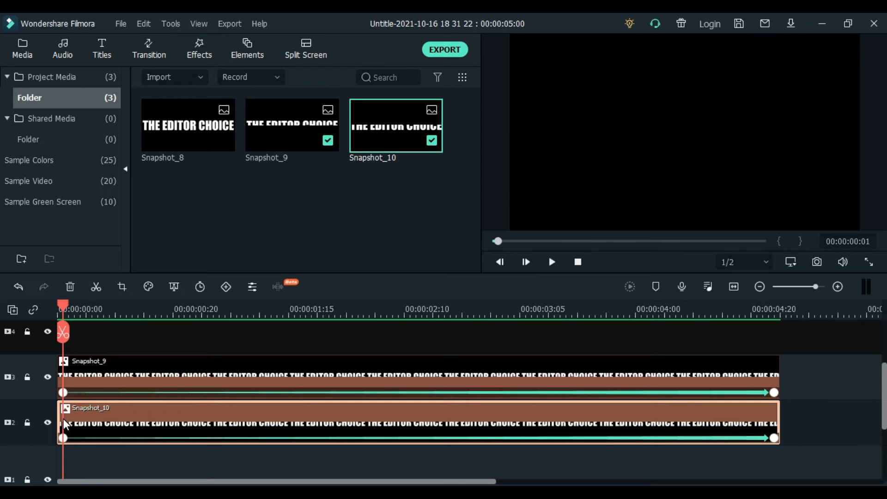
pyautogui.click(868, 261)
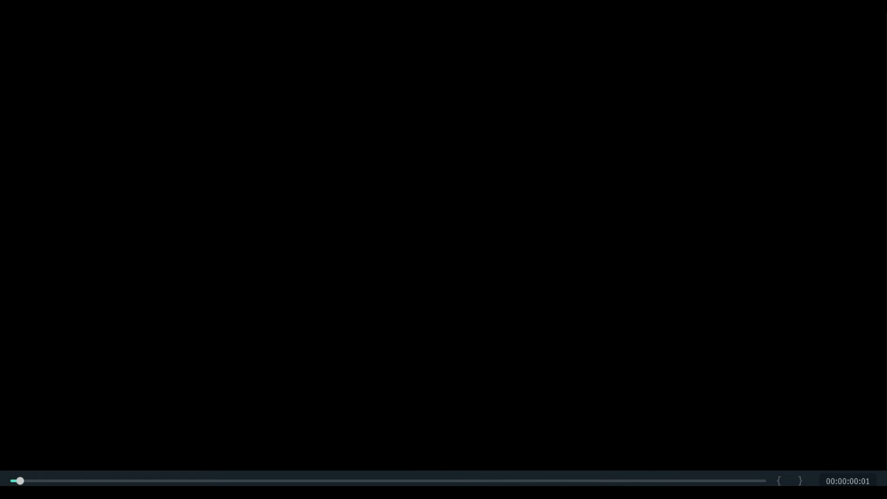
pyautogui.press('space')
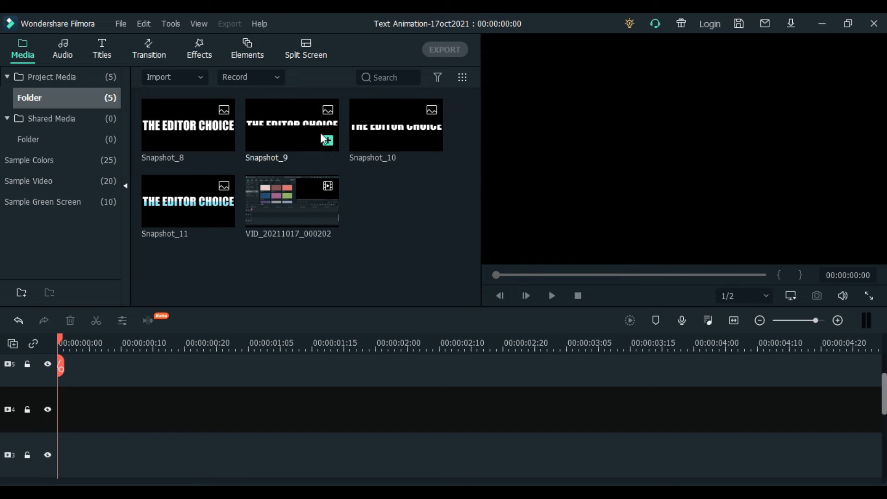
# Stack Snapshot_9 on track 4 above Snapshot_10 on track 3, playhead at frame 11
pyautogui.moveTo(286, 127); pyautogui.dragTo(60, 390)
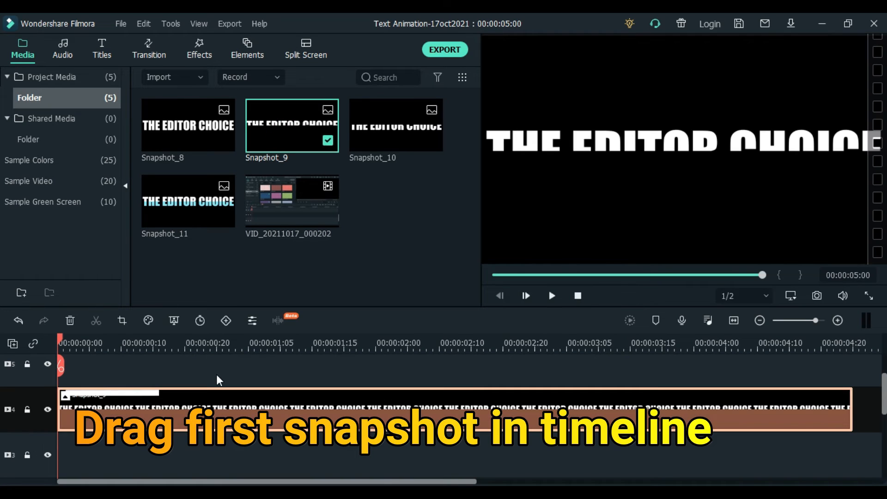
pyautogui.moveTo(398, 139); pyautogui.dragTo(102, 457)
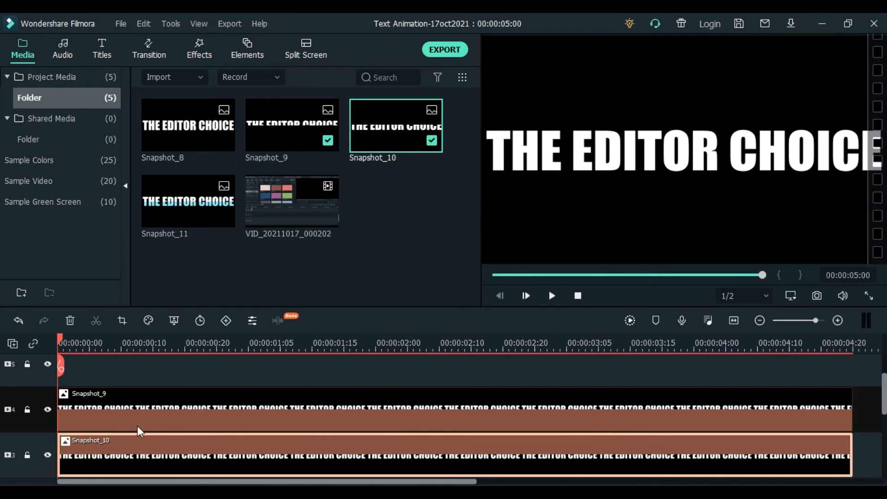
pyautogui.moveTo(60, 344); pyautogui.dragTo(68, 346)
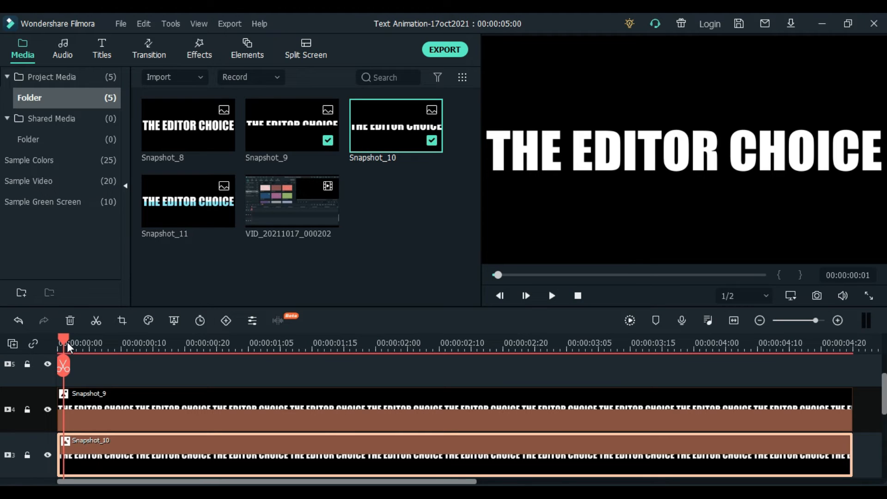
pyautogui.moveTo(71, 346); pyautogui.dragTo(115, 348)
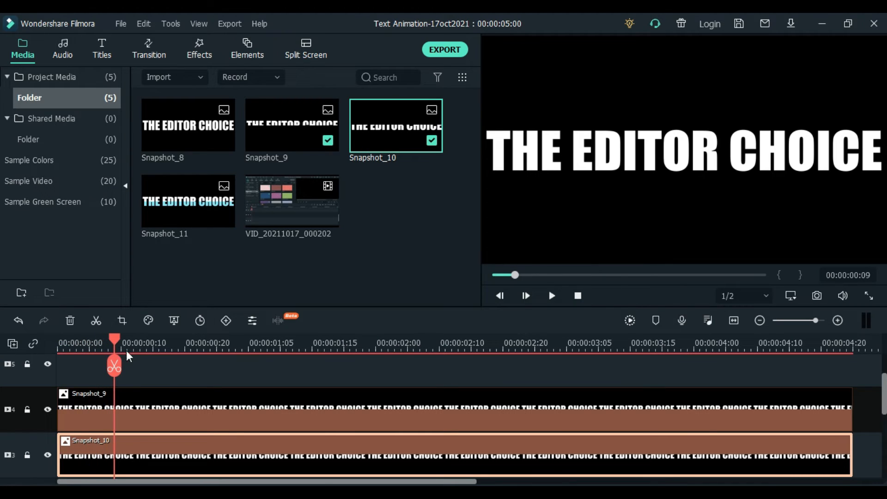
pyautogui.click(126, 351)
# Keyframe Snapshot_9 from Position Y 0.0 at frame 11 to Y 30.0 at 00:00:01:17
pyautogui.doubleClick(190, 414)
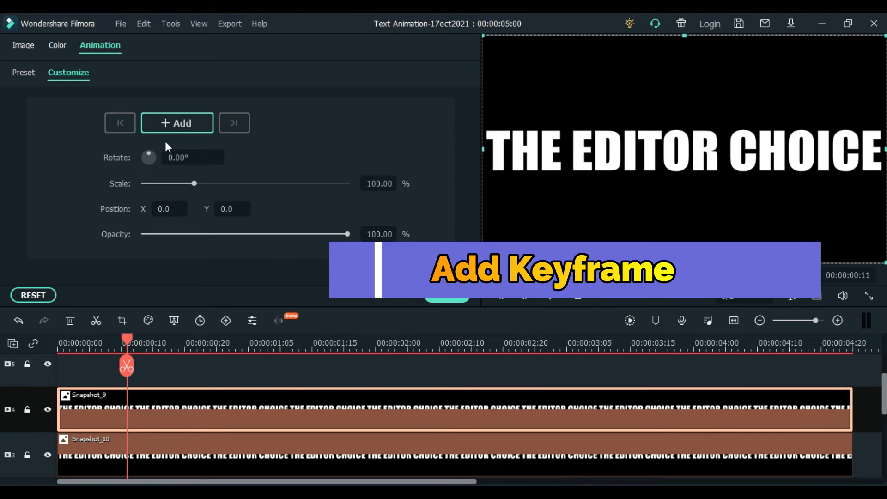
pyautogui.click(175, 123)
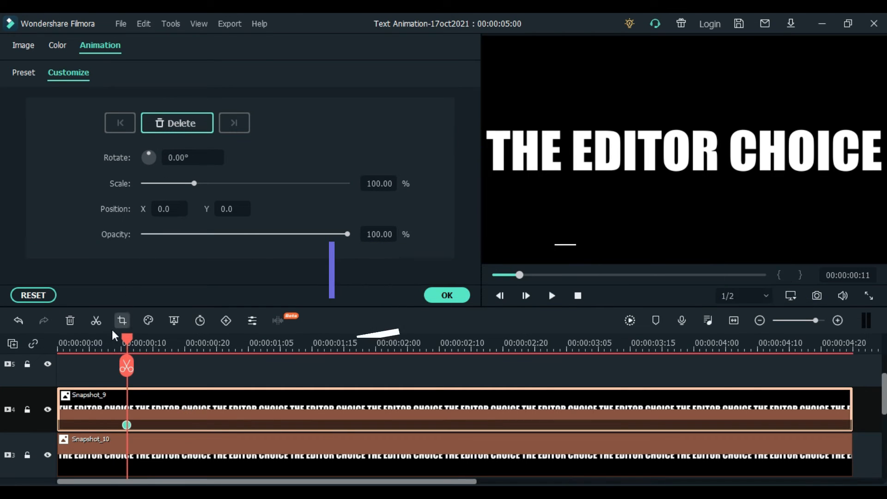
pyautogui.moveTo(129, 339); pyautogui.dragTo(330, 355)
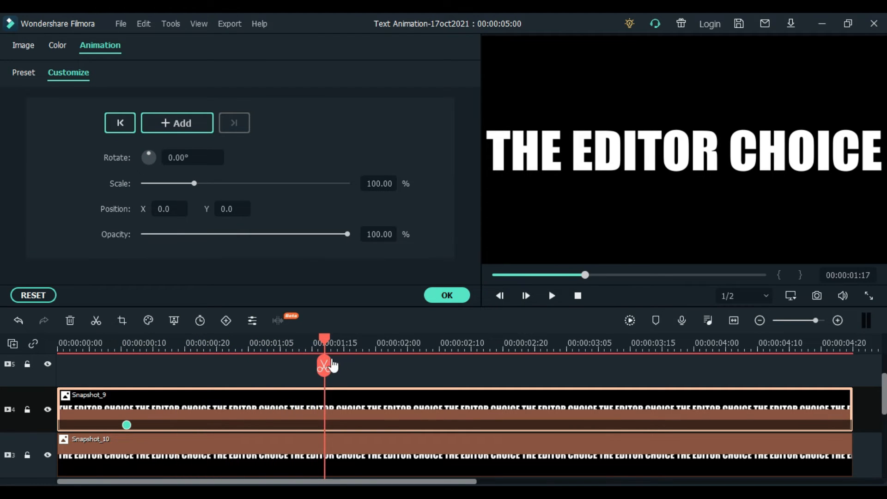
pyautogui.click(184, 123)
pyautogui.click(227, 209)
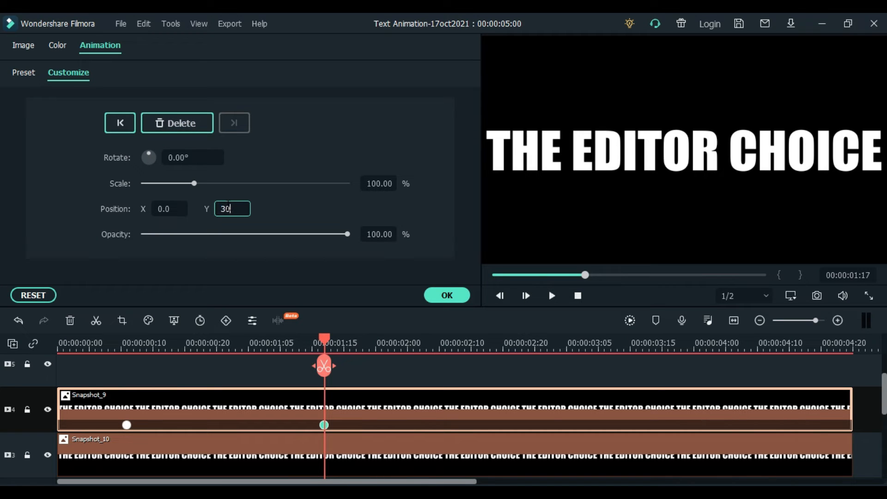
pyautogui.press('Return')
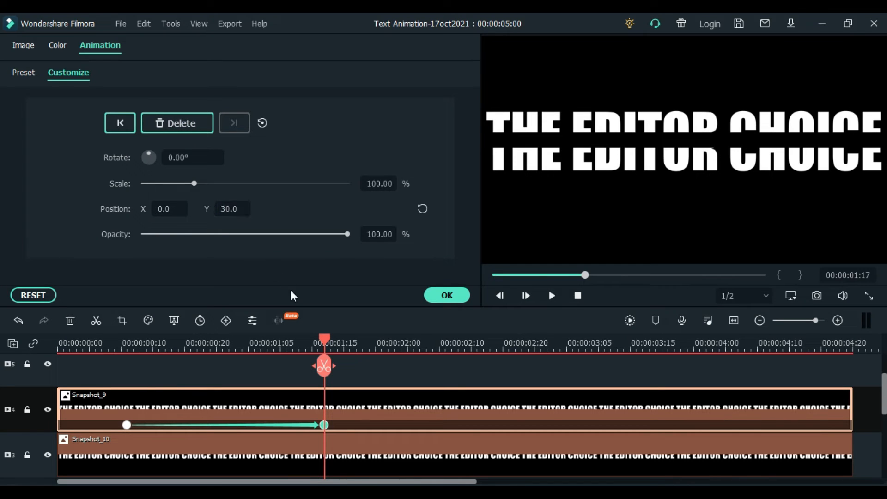
pyautogui.moveTo(325, 343); pyautogui.dragTo(127, 423)
pyautogui.click(156, 453)
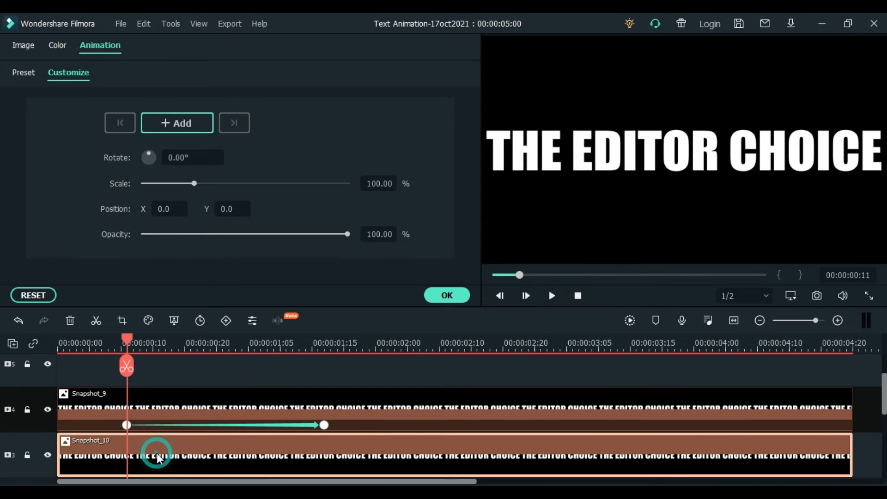
# Keyframe Snapshot_10 from Position Y 0.0 at frame 11 to Y -30.0 at 00:00:01:17
pyautogui.click(166, 122)
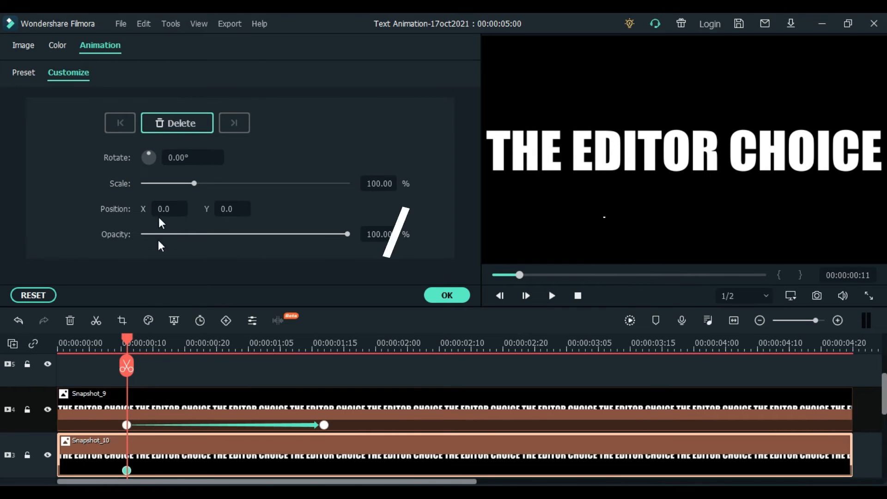
pyautogui.moveTo(125, 342); pyautogui.dragTo(332, 399)
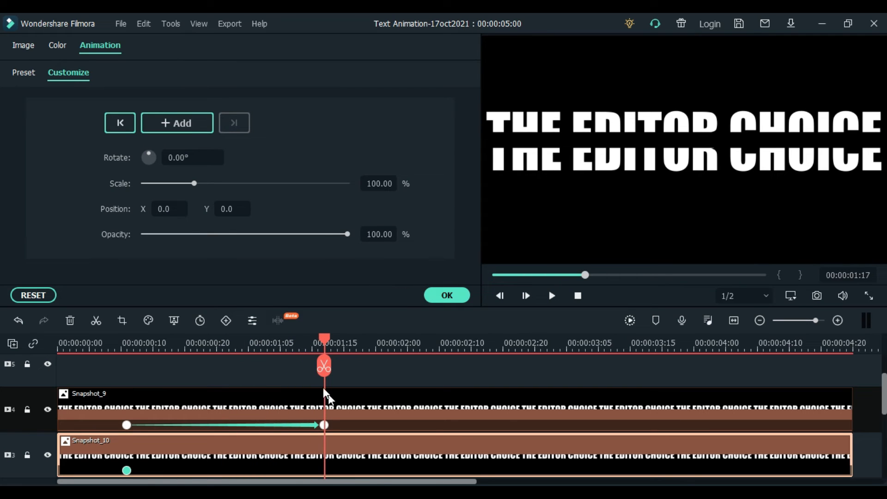
pyautogui.click(188, 123)
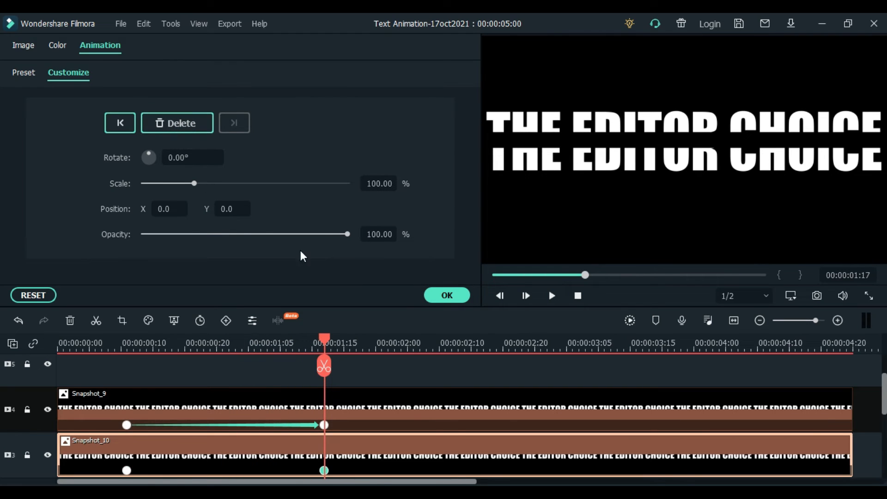
pyautogui.click(229, 209)
pyautogui.press('Return')
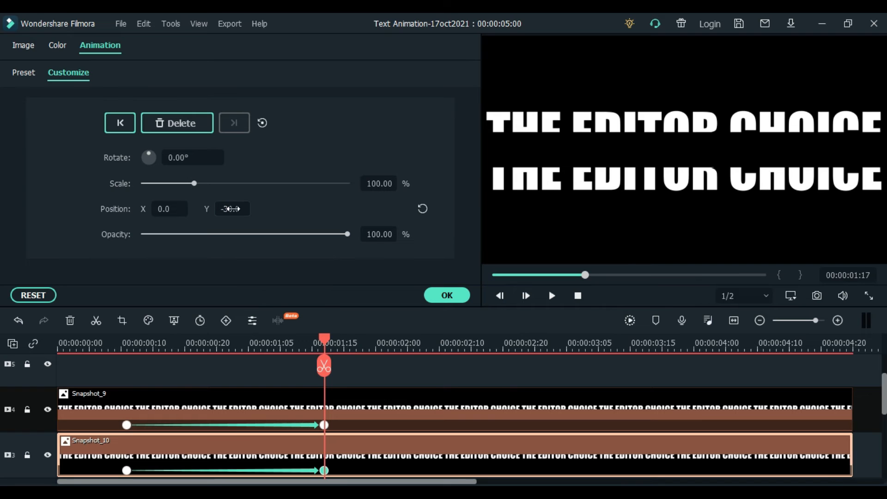
# Play back the split, then park the playhead at about 00:00:02:15
pyautogui.moveTo(325, 343); pyautogui.dragTo(50, 383)
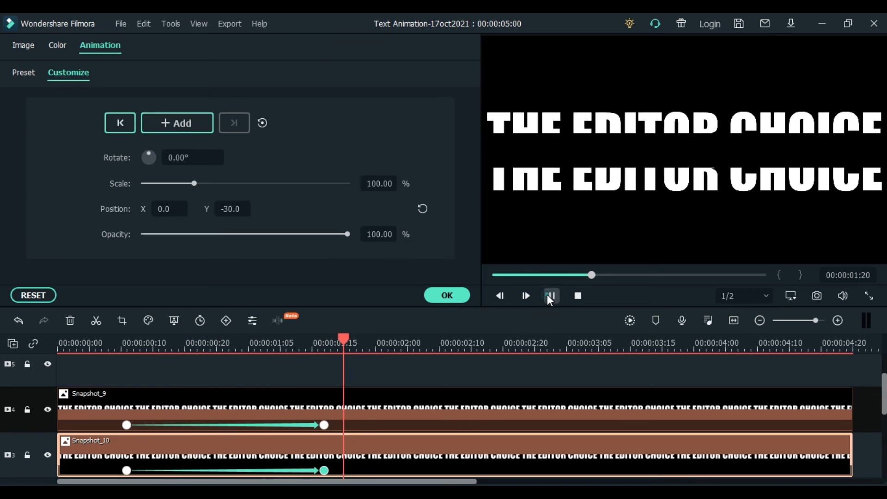
pyautogui.click(549, 295)
pyautogui.moveTo(387, 347)
pyautogui.moveTo(387, 344); pyautogui.dragTo(475, 356)
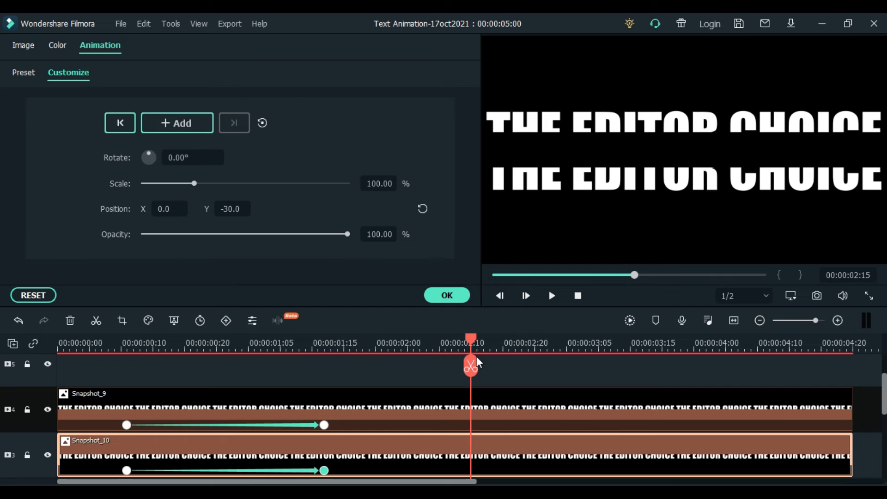
# Add Snapshot_9 keyframes at 00:00:02:15 and 00:00:04:07, returning its Y position to 0.0
pyautogui.click(409, 413)
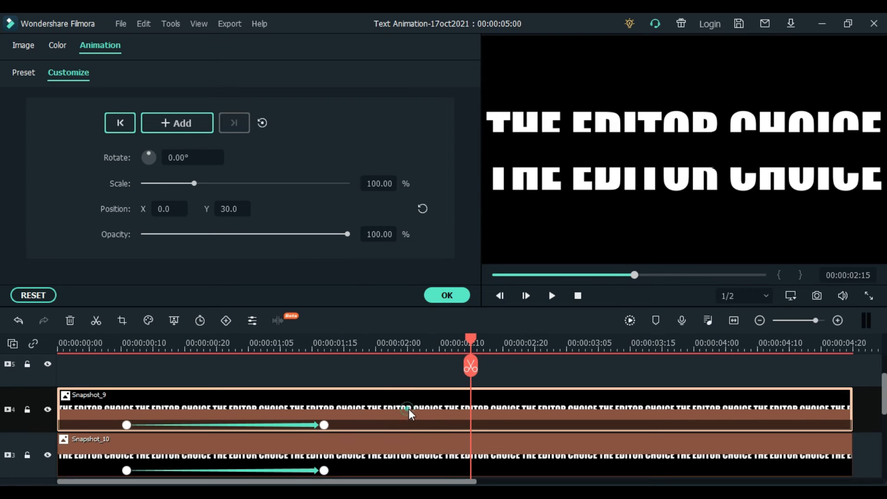
pyautogui.click(176, 124)
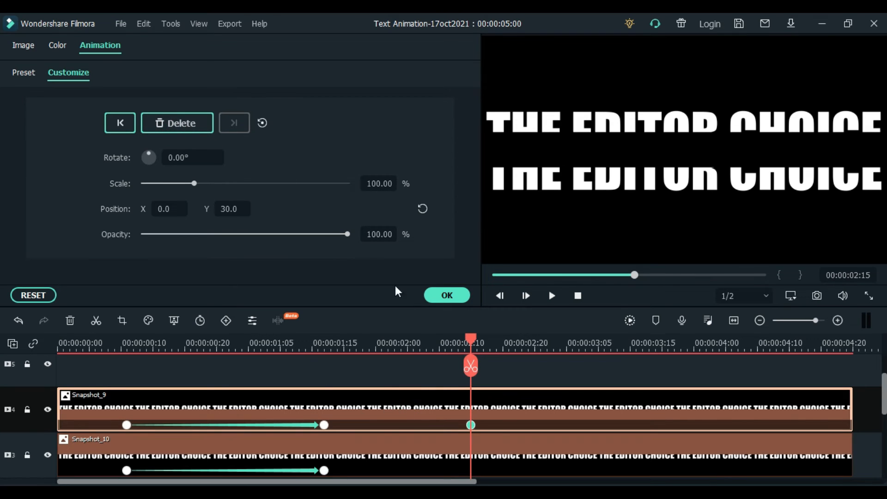
pyautogui.moveTo(472, 337); pyautogui.dragTo(739, 362)
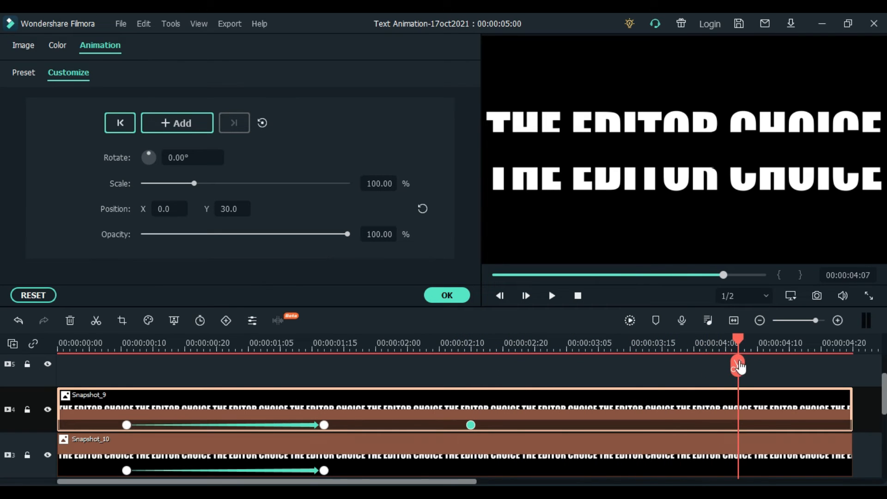
pyautogui.click(186, 125)
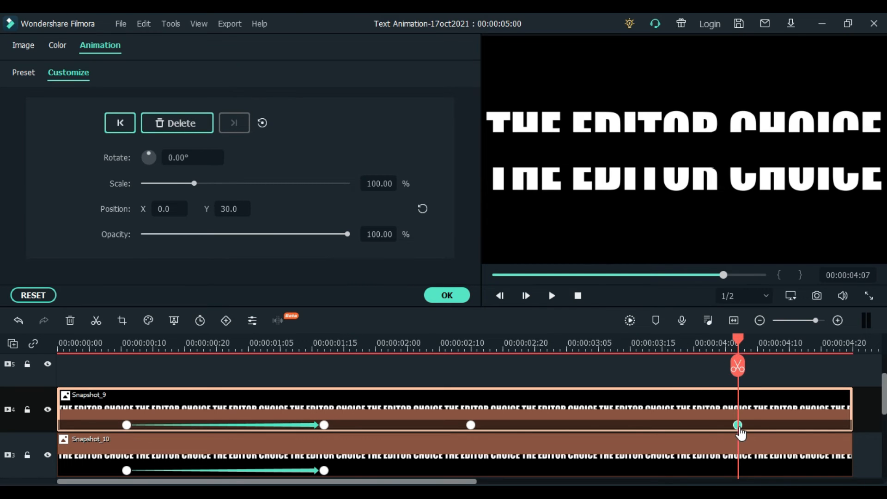
pyautogui.click(424, 208)
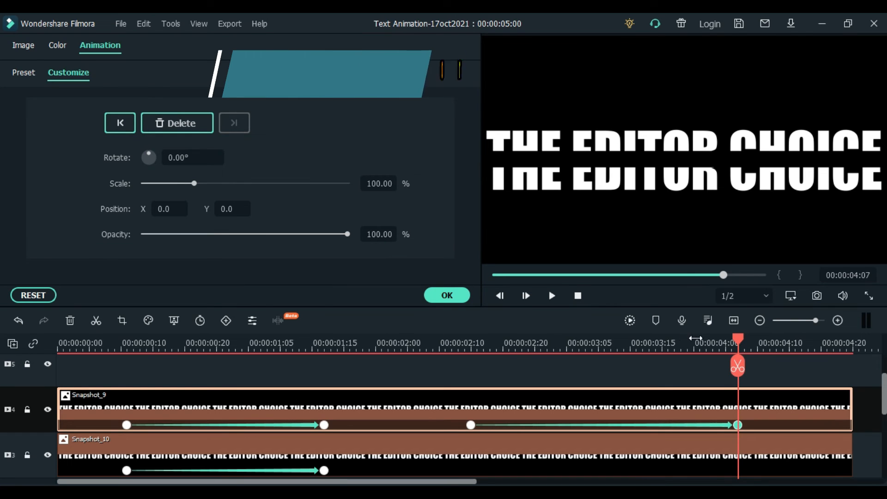
pyautogui.click(738, 341)
pyautogui.moveTo(731, 344); pyautogui.dragTo(473, 400)
# Add Snapshot_10 keyframes at 00:00:02:15 and about 00:00:04:07, resetting its Y to 0
pyautogui.click(481, 453)
pyautogui.click(176, 124)
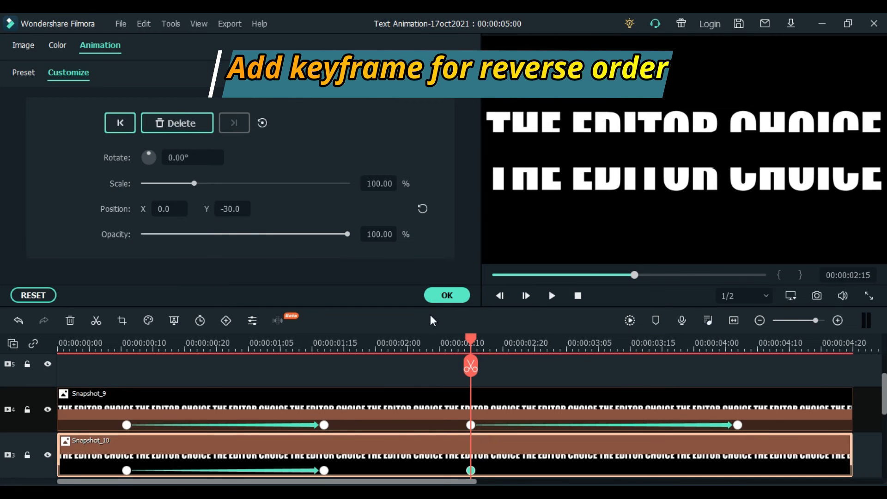
pyautogui.moveTo(474, 341); pyautogui.dragTo(740, 416)
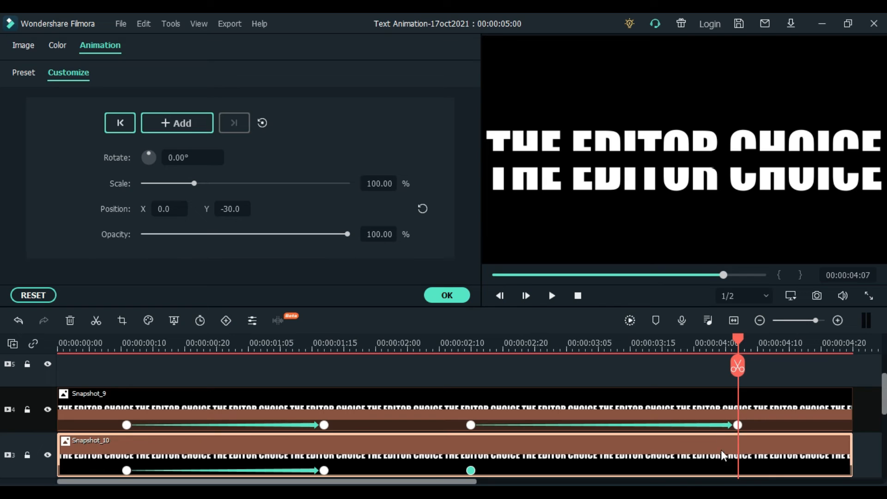
pyautogui.click(196, 124)
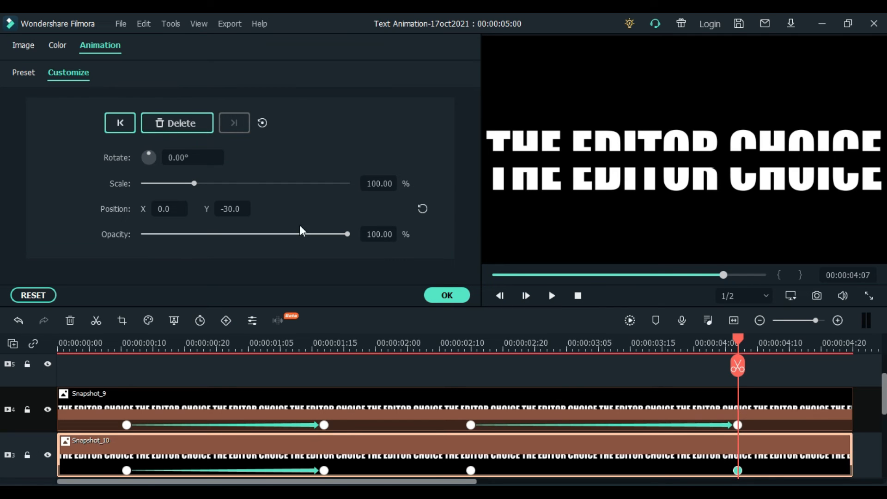
pyautogui.click(422, 209)
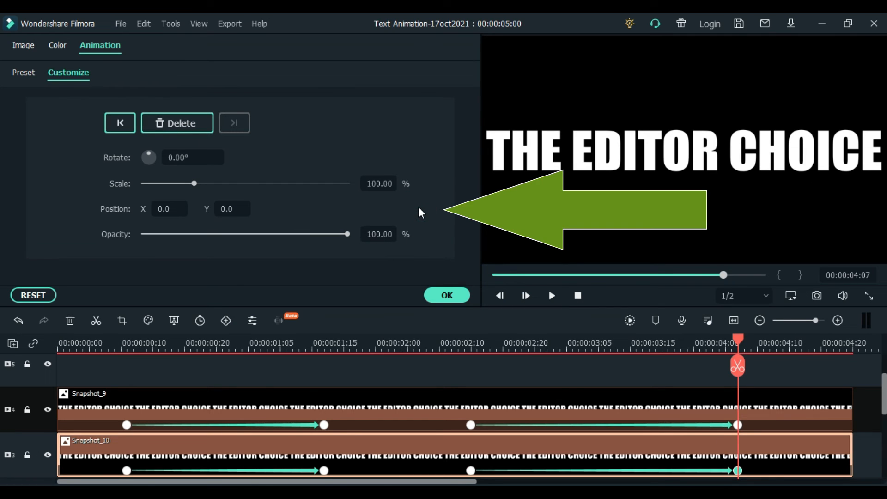
pyautogui.moveTo(739, 336); pyautogui.dragTo(2, 359)
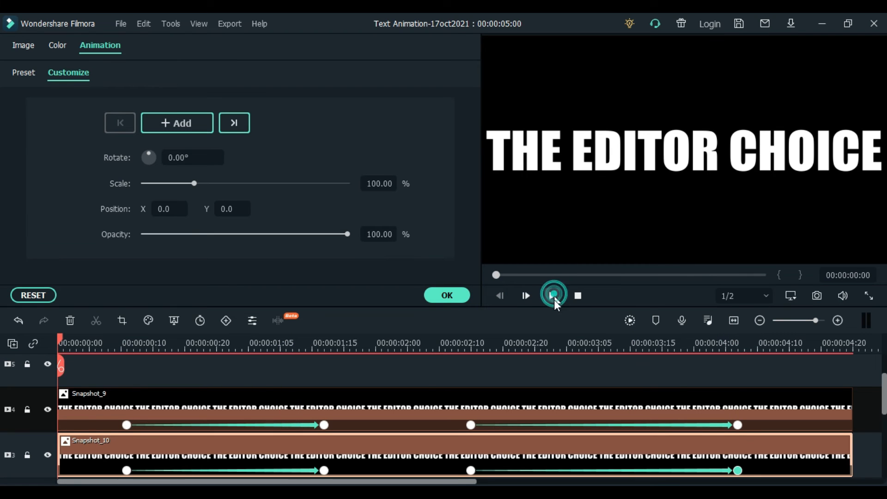
# Preview the split-and-rejoin animation, confirm the keyframe settings, and bring up the Titles library
pyautogui.click(554, 296)
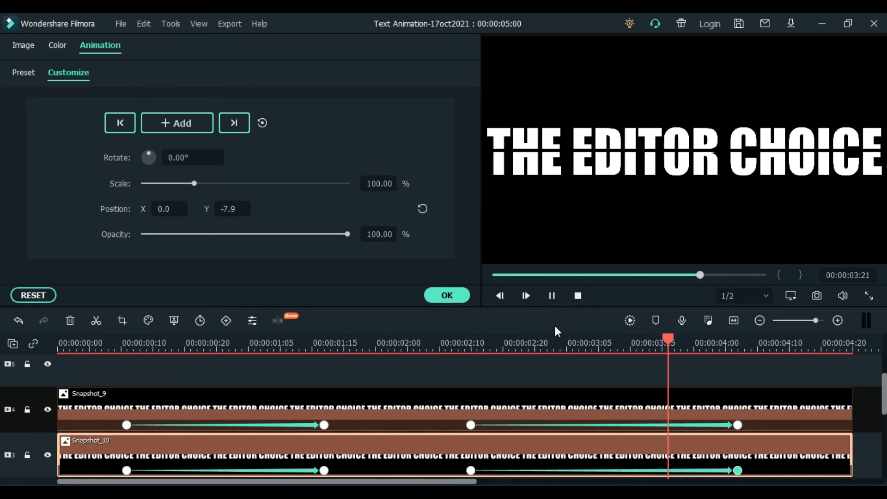
pyautogui.click(446, 296)
pyautogui.click(98, 54)
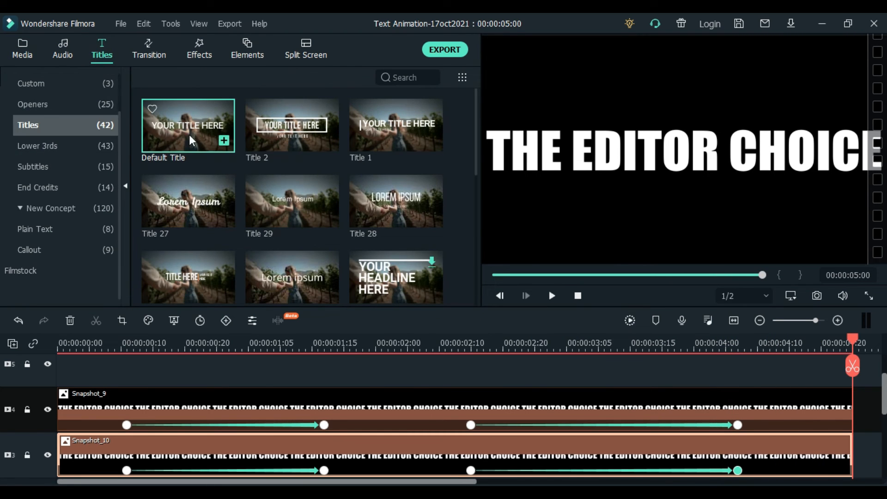
# Place a Default Title on track 5 ending at 00:00:02:18 and open it in Advanced Text Edit
pyautogui.moveTo(185, 143); pyautogui.dragTo(286, 385)
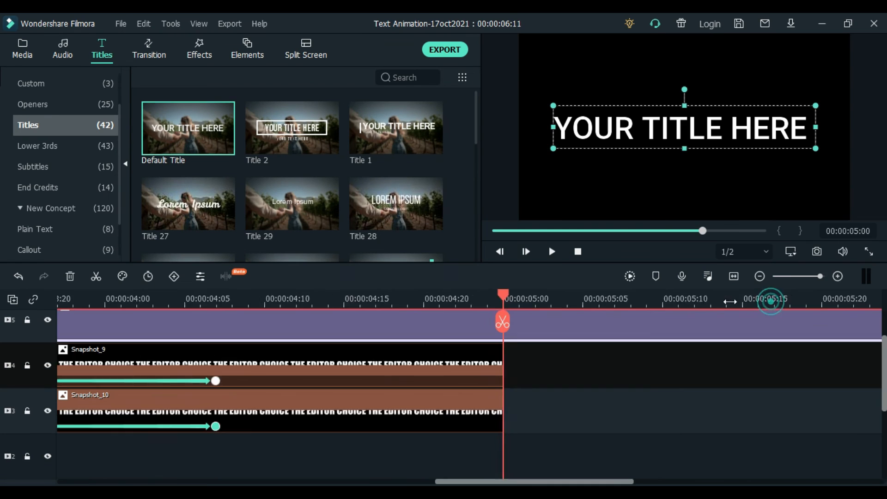
pyautogui.moveTo(730, 302); pyautogui.dragTo(504, 318)
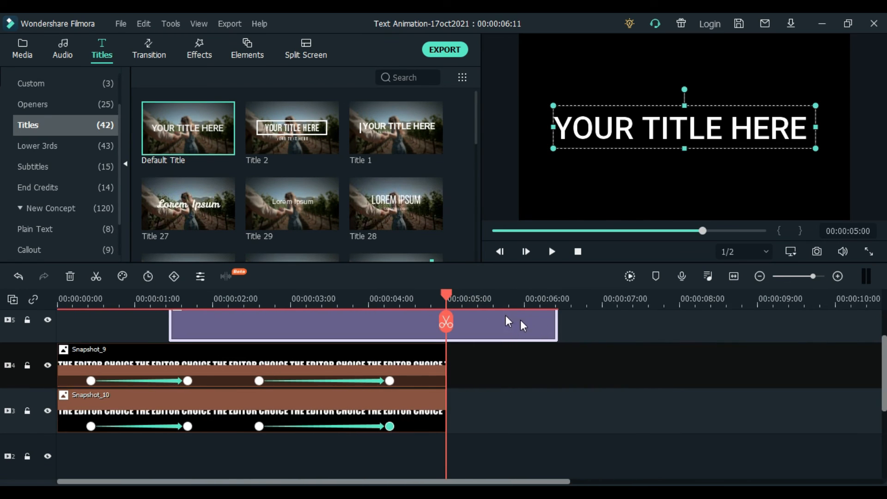
pyautogui.moveTo(559, 325); pyautogui.dragTo(291, 475)
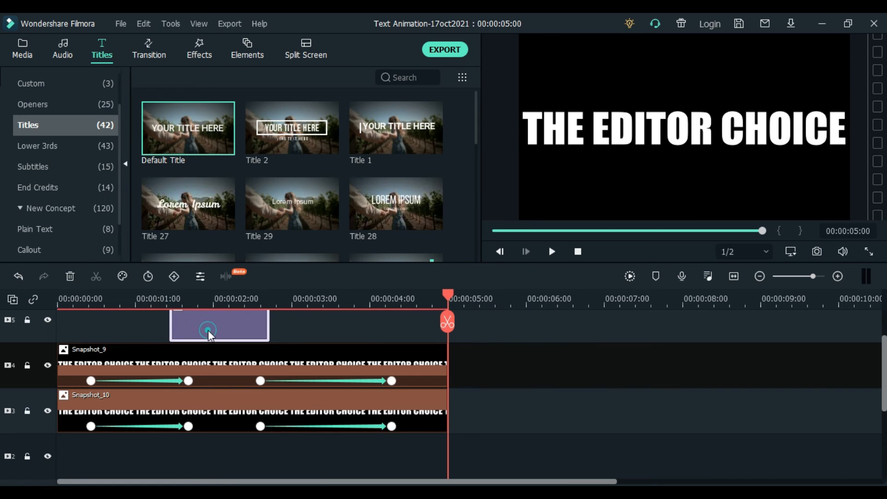
pyautogui.doubleClick(214, 336)
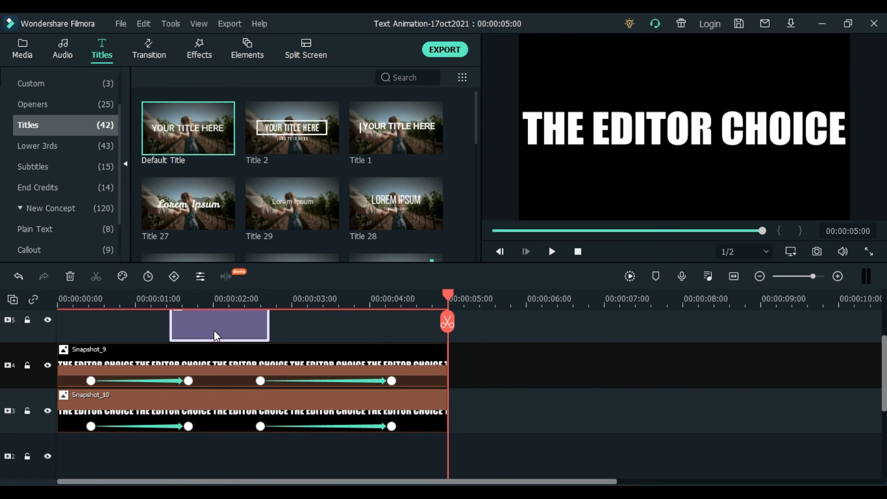
pyautogui.click(389, 252)
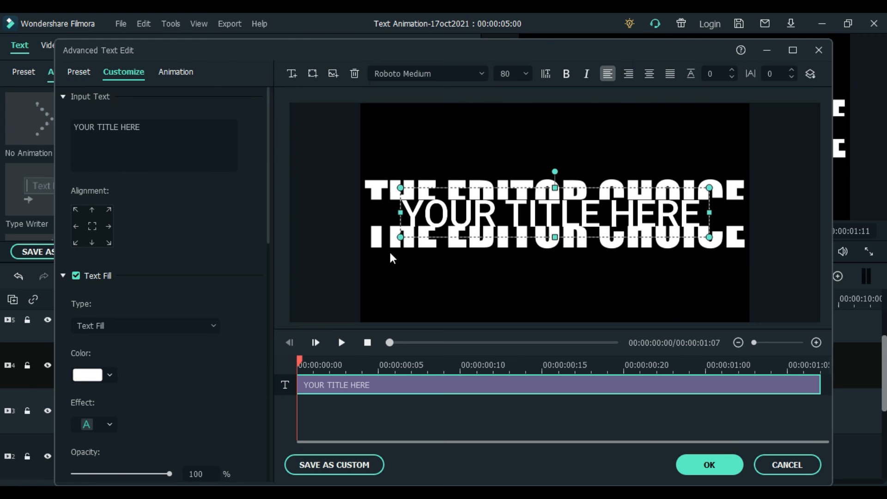
# Replace the placeholder YOUR TITLE HERE with the person's name
pyautogui.click(594, 210)
pyautogui.moveTo(173, 135); pyautogui.dragTo(64, 118)
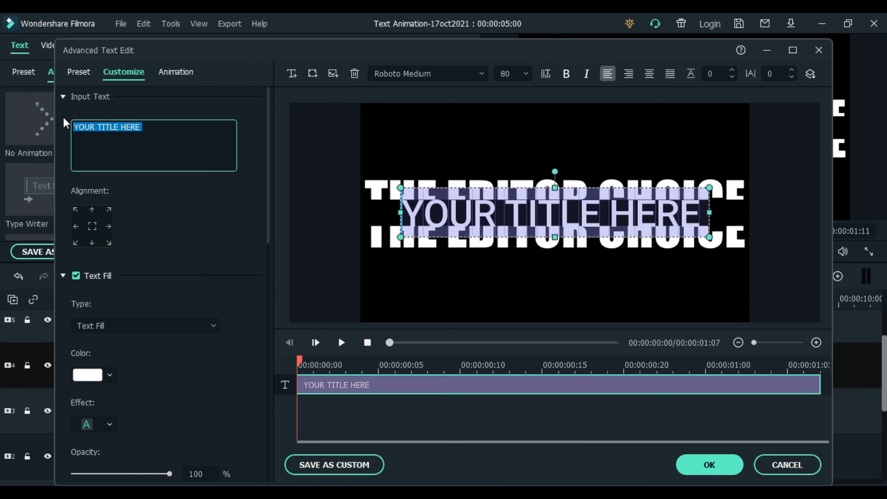
pyautogui.write('nV')
pyautogui.press('BackSpace')
pyautogui.press('BackSpace')
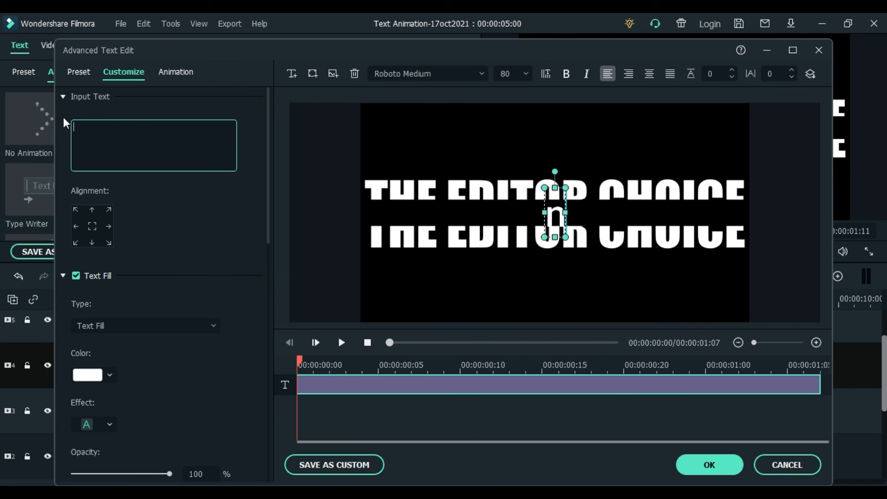
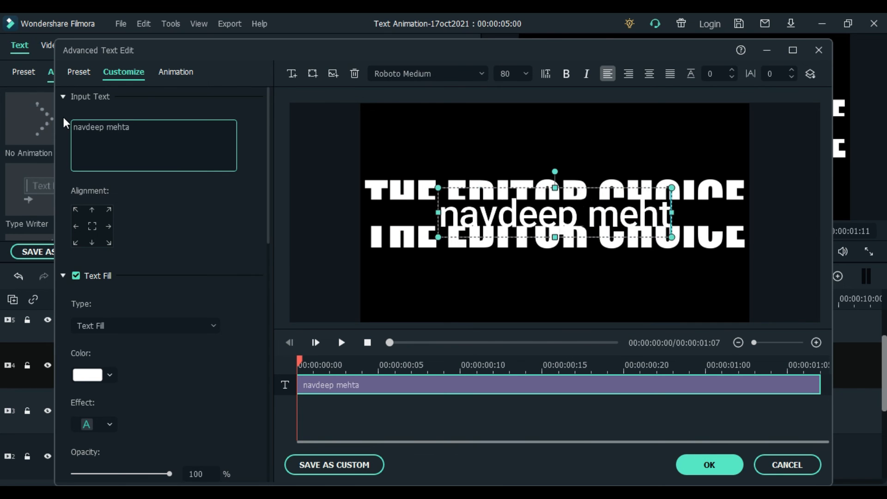
# Give the title Cinema style animation and orange Text style 9, preview it, and apply
pyautogui.click(179, 70)
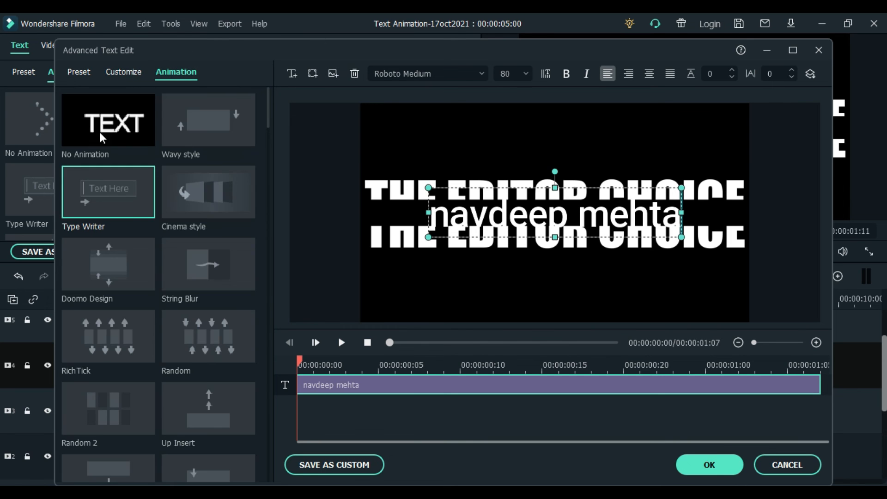
pyautogui.click(184, 198)
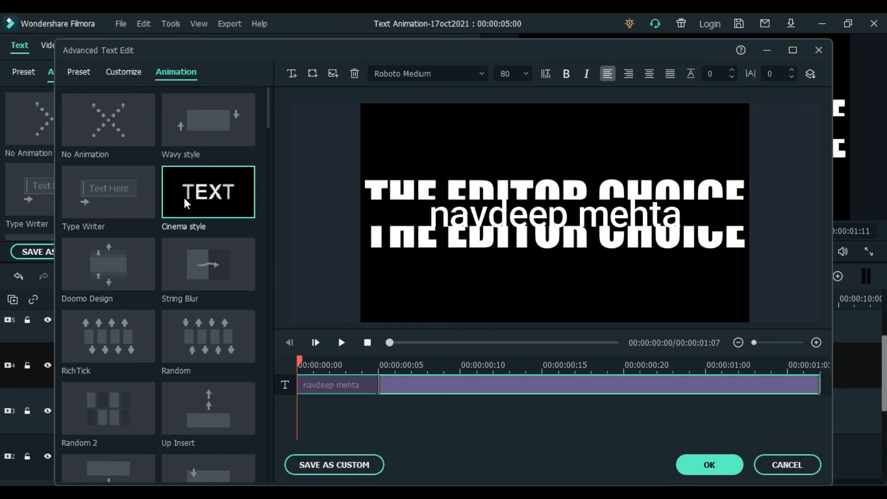
pyautogui.click(71, 74)
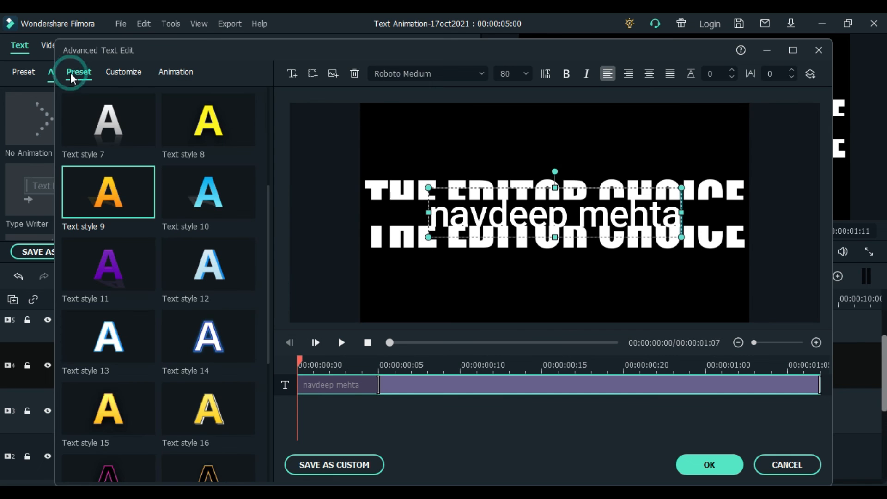
pyautogui.click(129, 197)
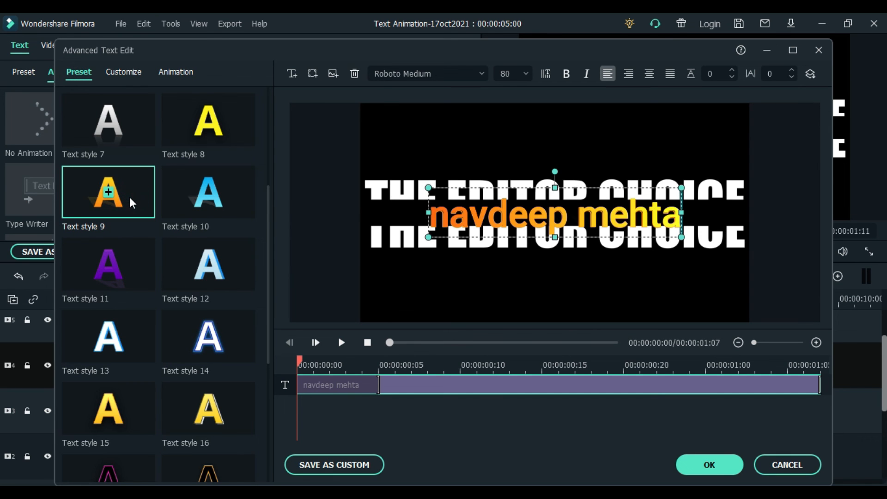
pyautogui.click(337, 343)
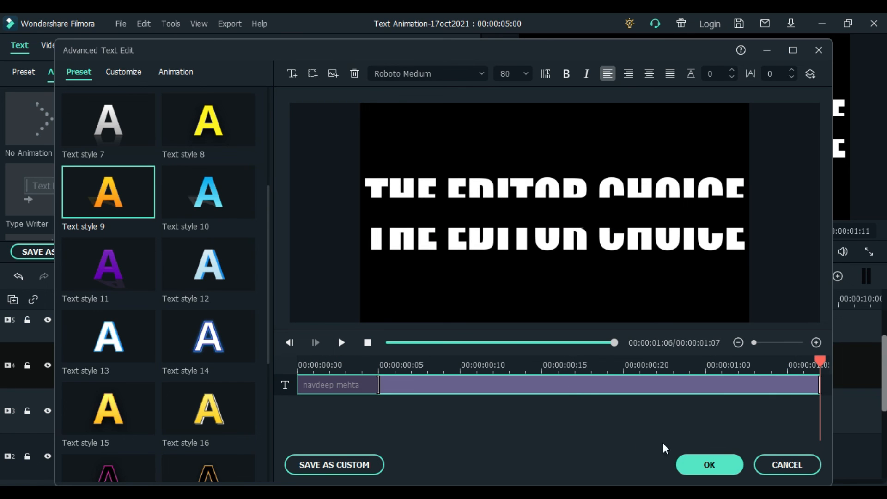
pyautogui.click(701, 466)
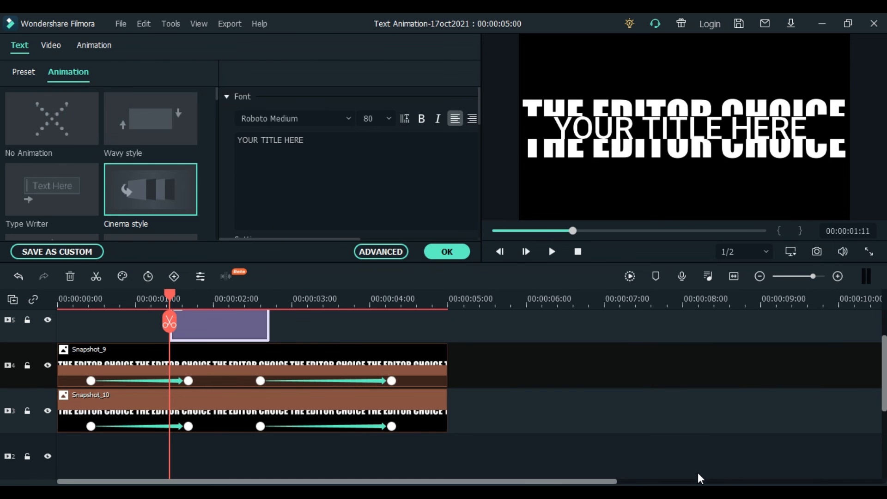
# Play the sequence from the start, then extend the name title clip to end at 00:00:02:21
pyautogui.moveTo(171, 297); pyautogui.dragTo(57, 299)
pyautogui.click(552, 253)
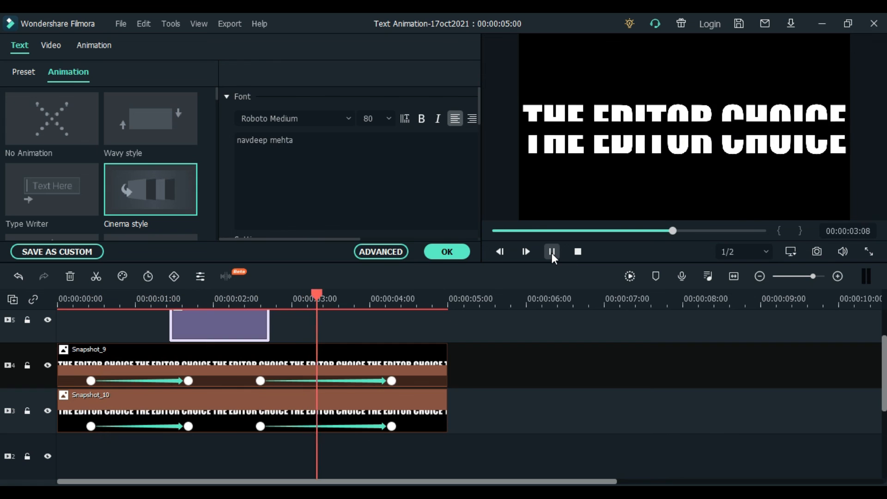
pyautogui.click(551, 253)
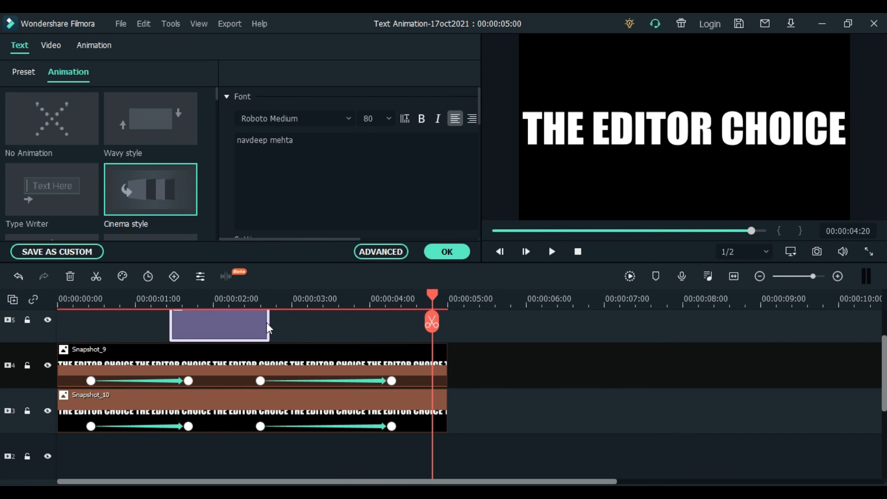
pyautogui.moveTo(269, 322); pyautogui.dragTo(279, 322)
# Replay the sequence from the beginning and confirm the title settings with OK
pyautogui.click(65, 299)
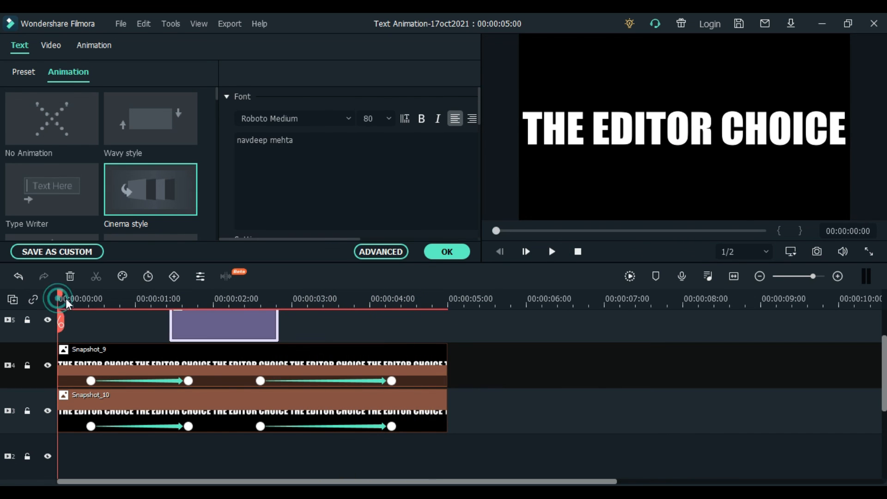
pyautogui.click(551, 252)
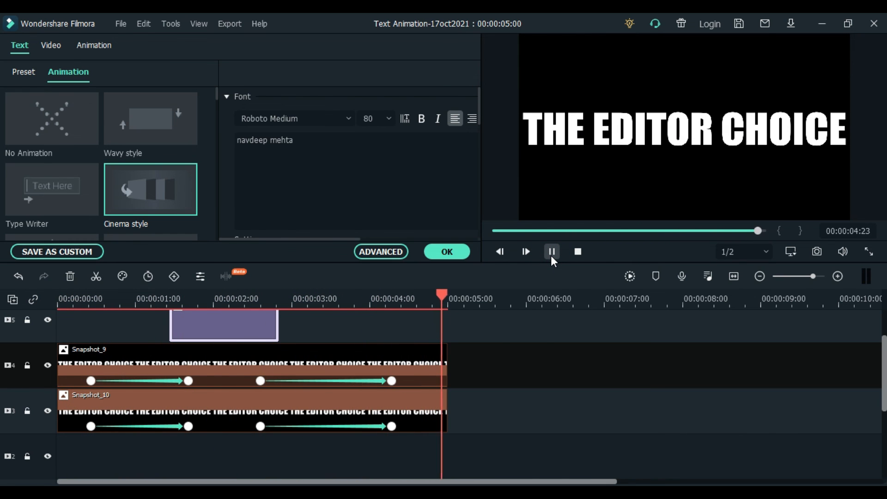
pyautogui.click(441, 251)
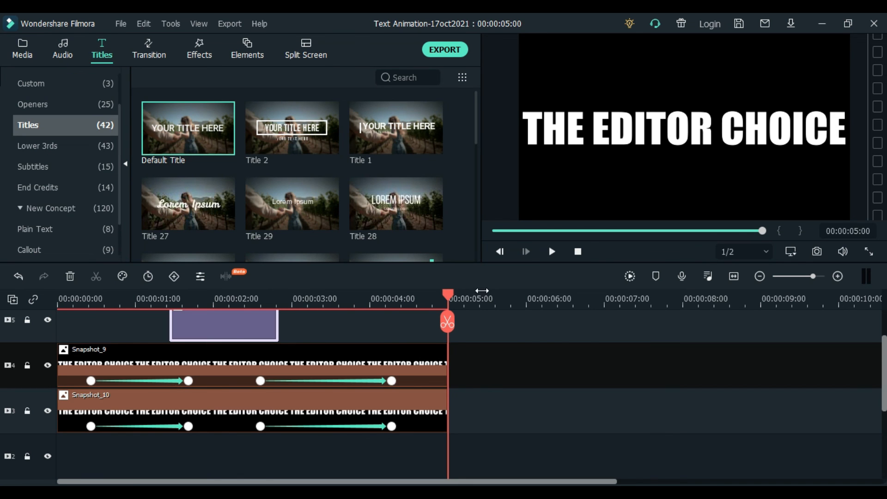
# Render a smooth timeline preview and play it full screen from the beginning
pyautogui.click(630, 283)
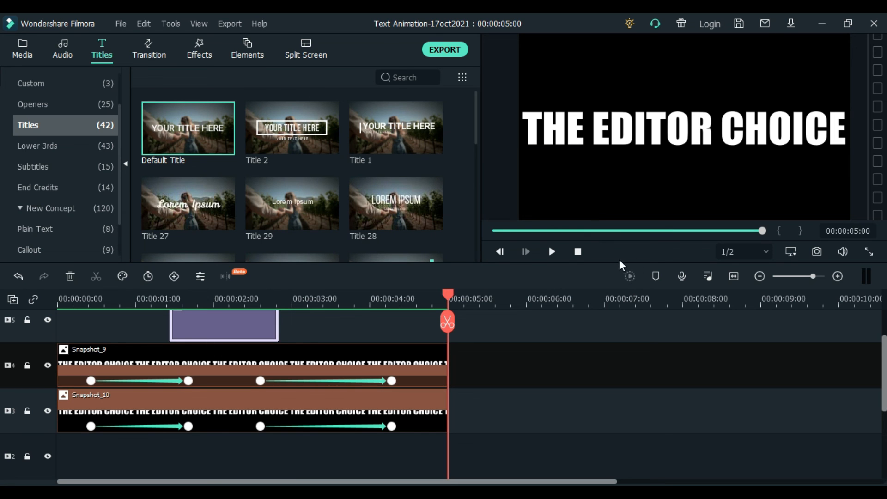
pyautogui.click(870, 250)
pyautogui.click(14, 480)
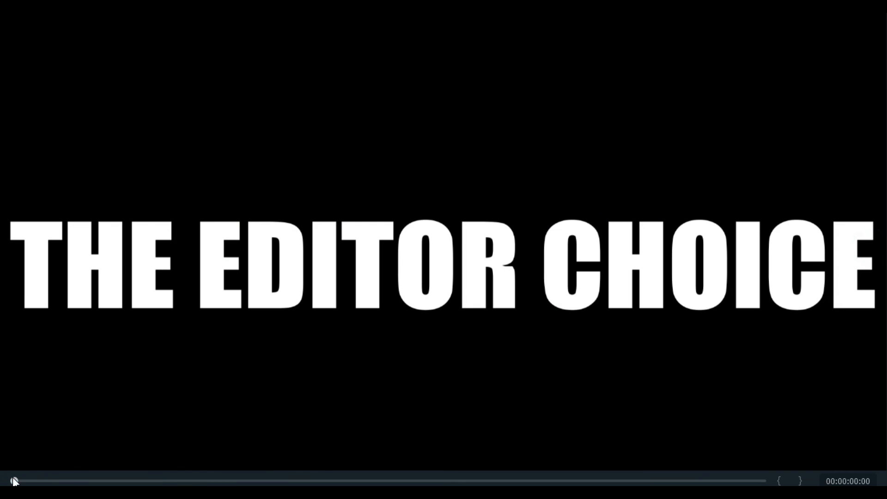